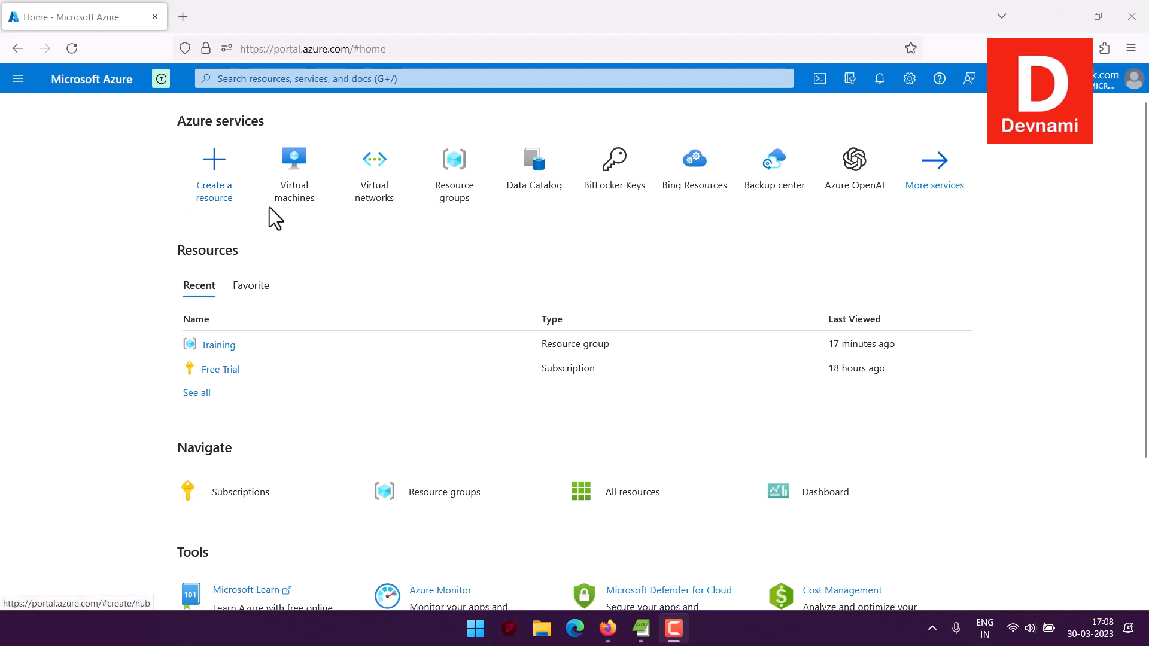
# Open Virtual machines from the Compute category of all services and start creating an Azure virtual machine.
pyautogui.moveTo(294, 214)
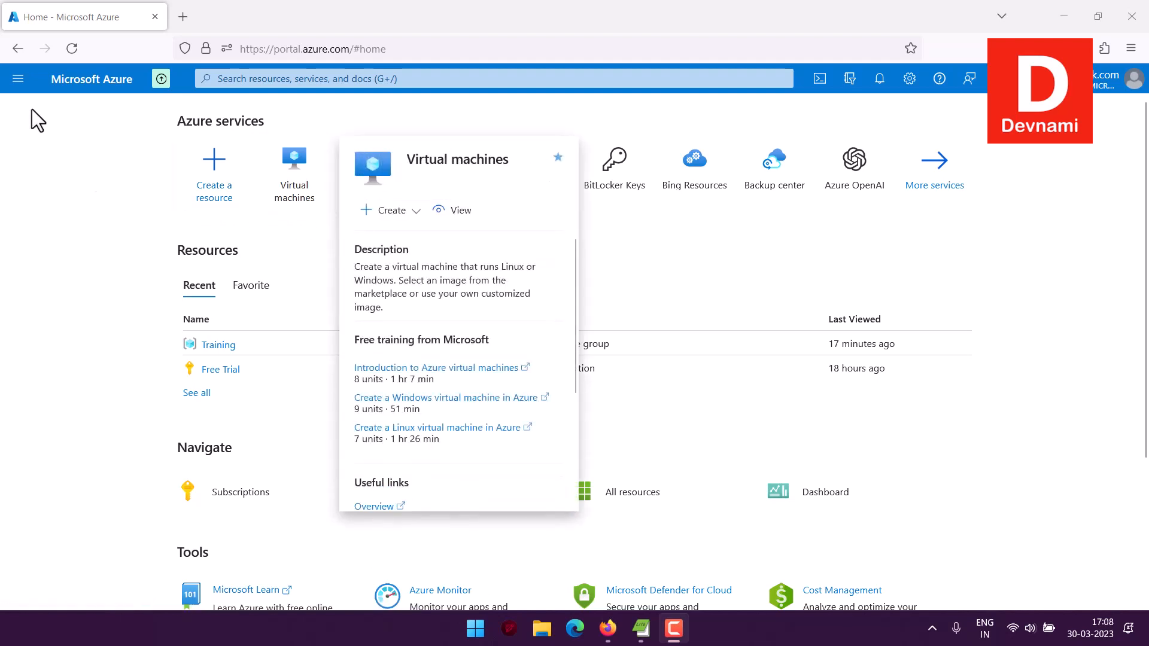
pyautogui.click(18, 84)
pyautogui.click(46, 179)
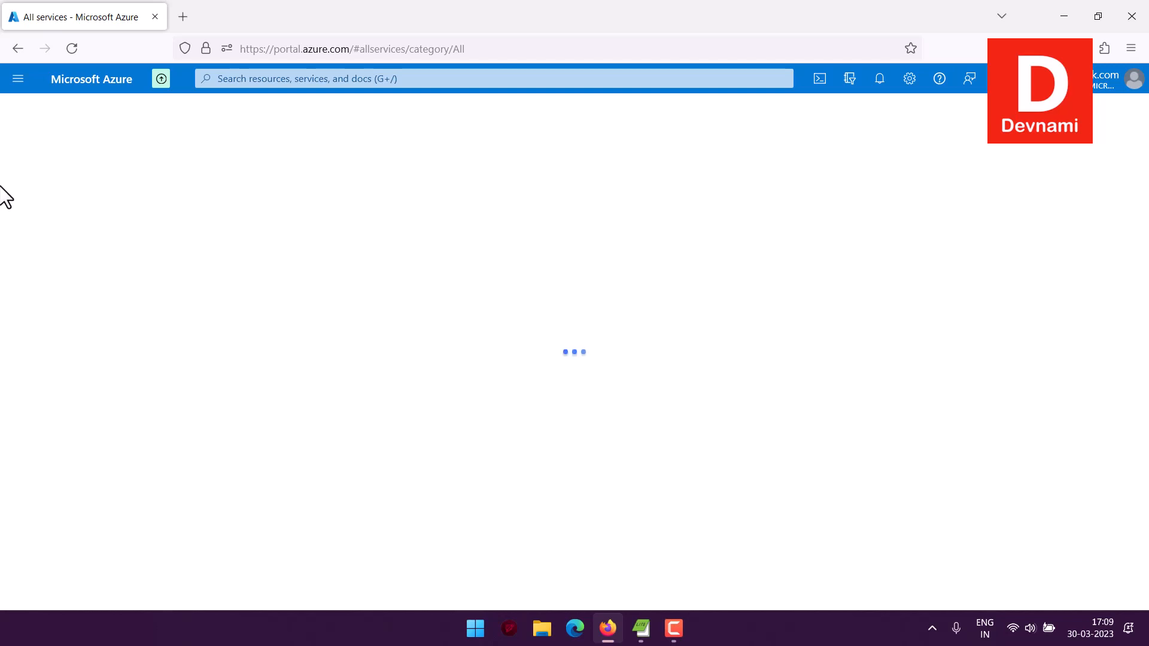
pyautogui.click(6, 279)
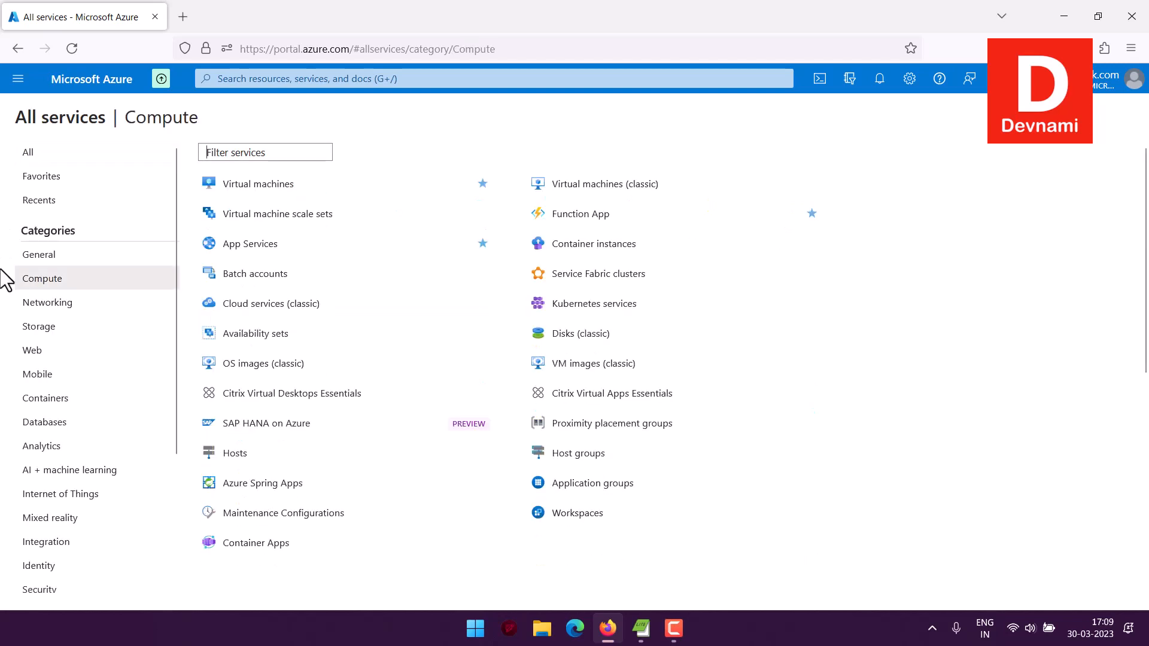
pyautogui.click(231, 185)
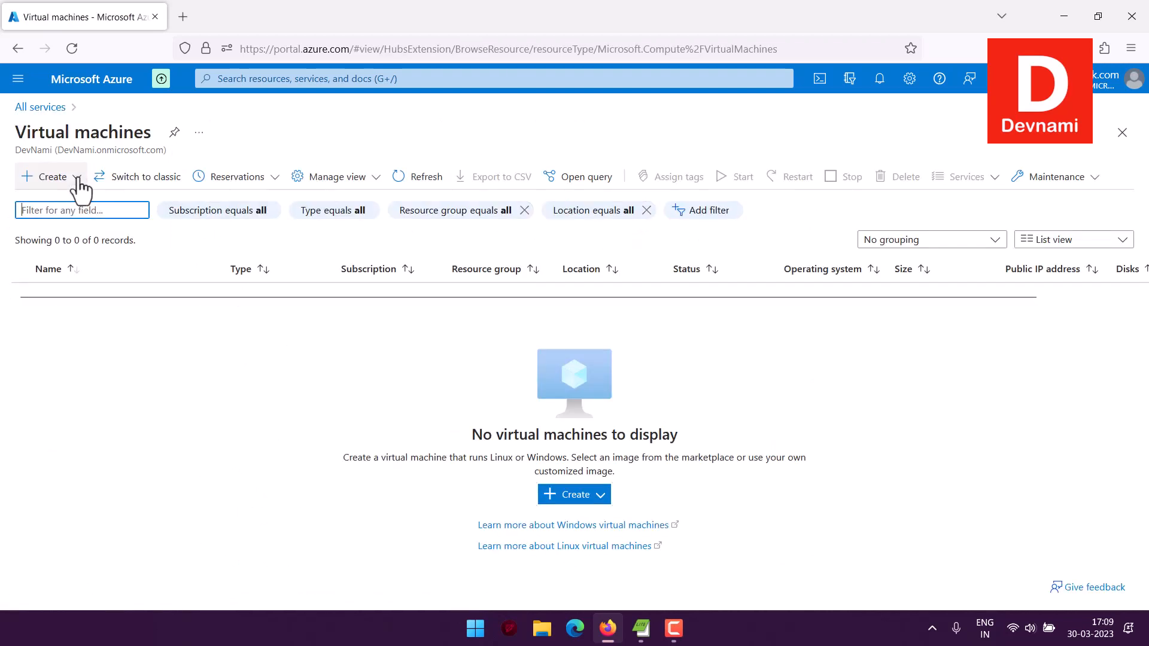
pyautogui.click(77, 178)
pyautogui.click(90, 211)
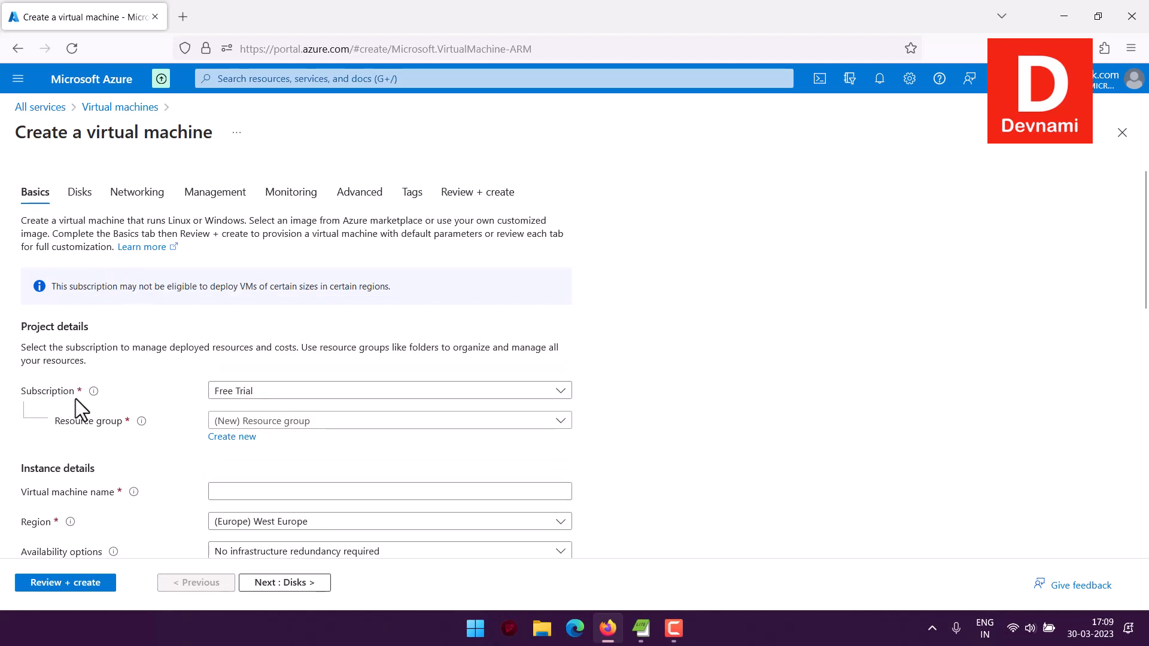
# Choose the Free Trial subscription and the existing Training resource group for the virtual machine.
pyautogui.click(269, 396)
pyautogui.click(254, 440)
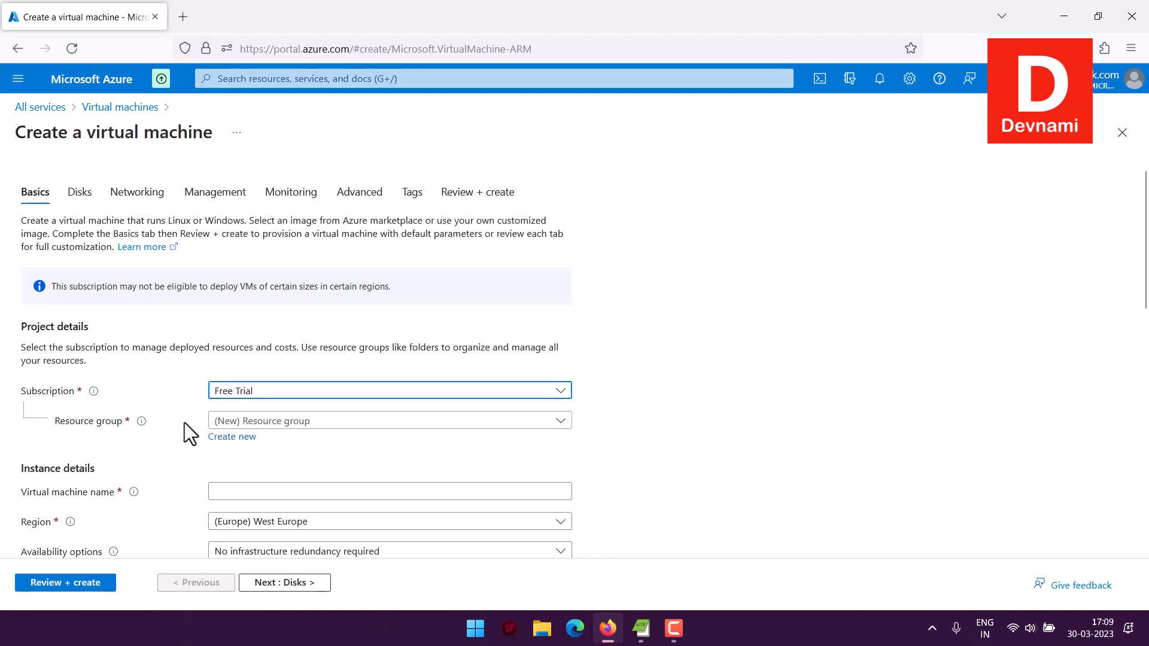
pyautogui.click(232, 422)
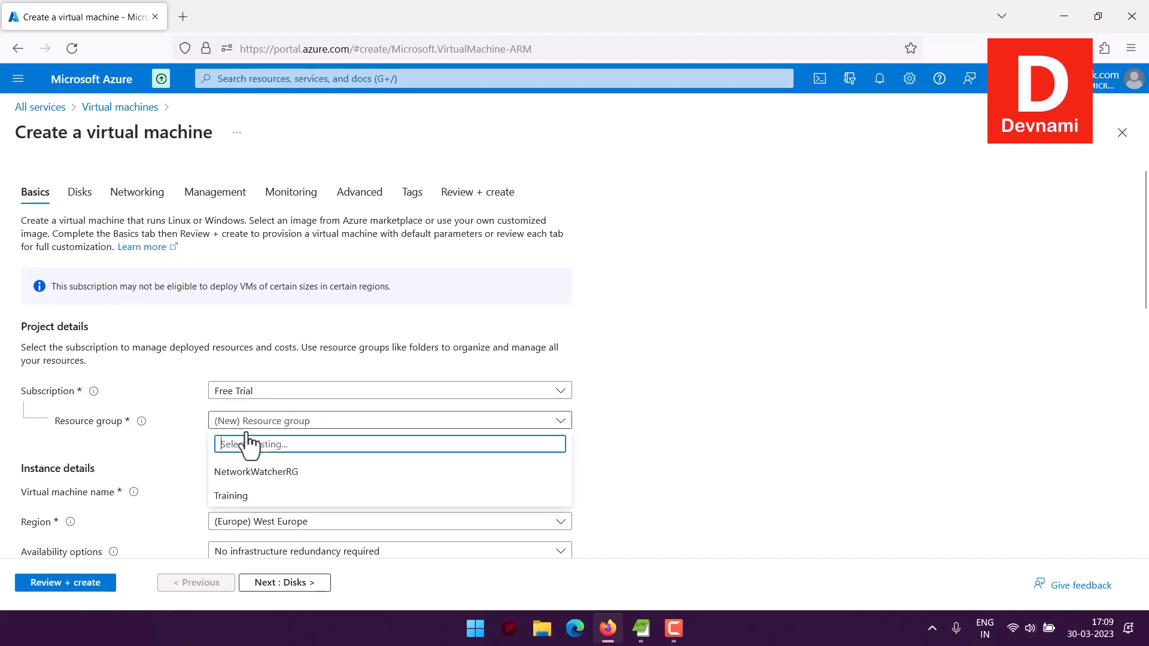
pyautogui.click(207, 494)
# Name the virtual machine mariavmdb in the instance details.
pyautogui.scroll(-4, 189, 457)
pyautogui.click(253, 252)
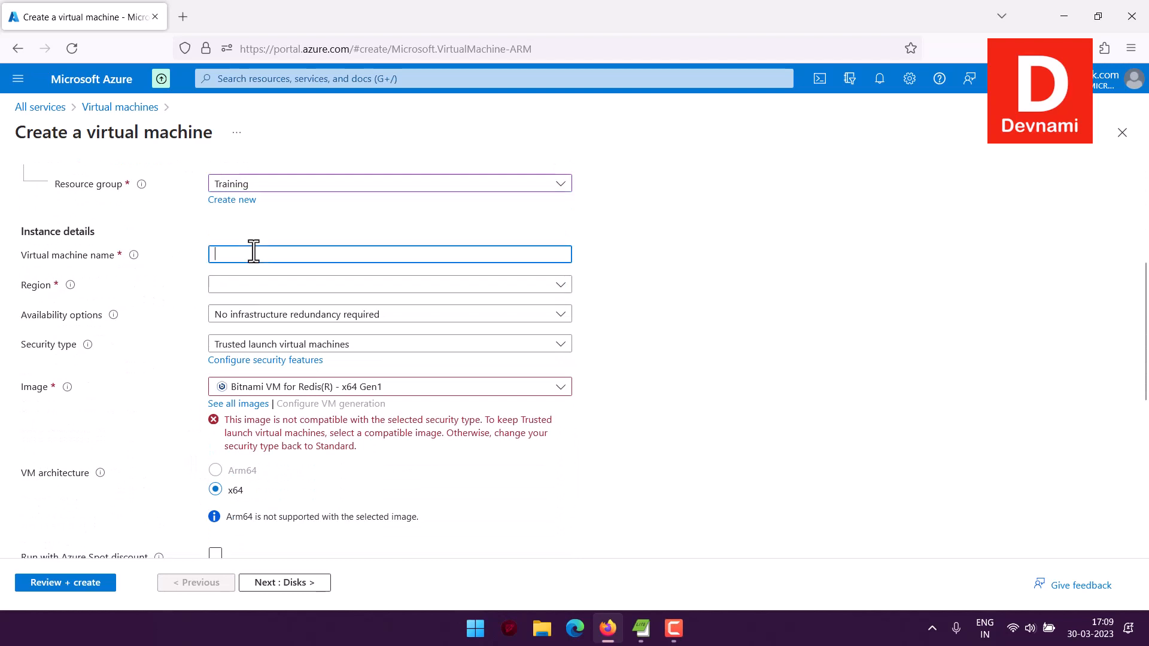
pyautogui.write('mariavmdb')
# Set the virtual machine's region to (US) East US and its security type to Standard.
pyautogui.click(247, 285)
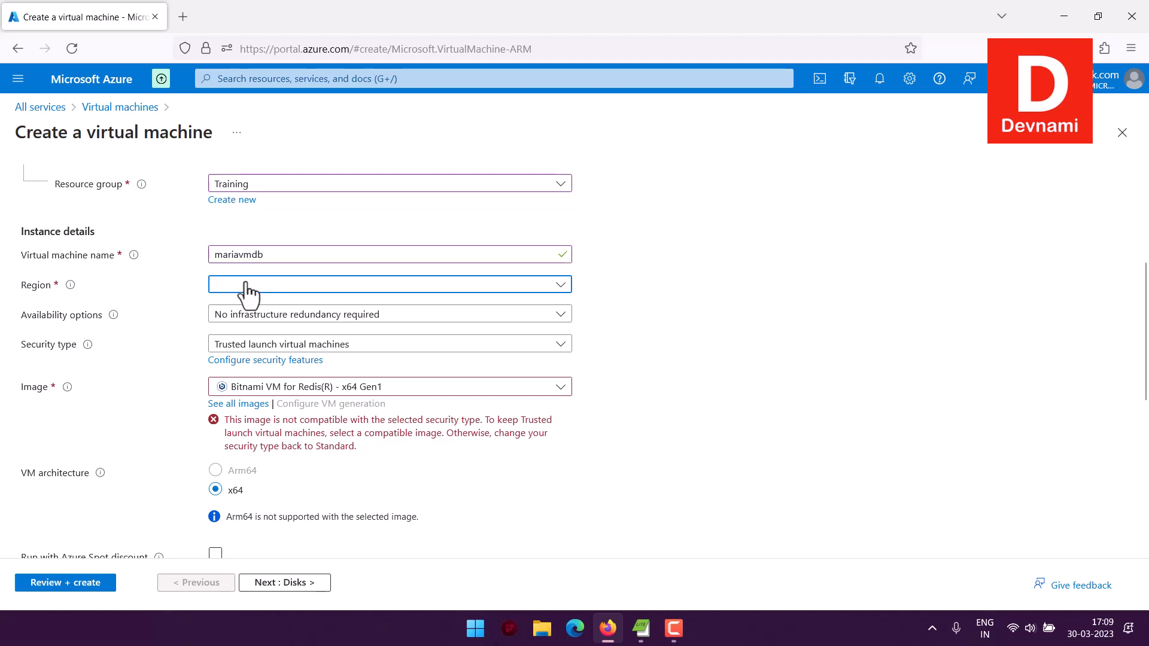
pyautogui.click(227, 360)
pyautogui.click(251, 345)
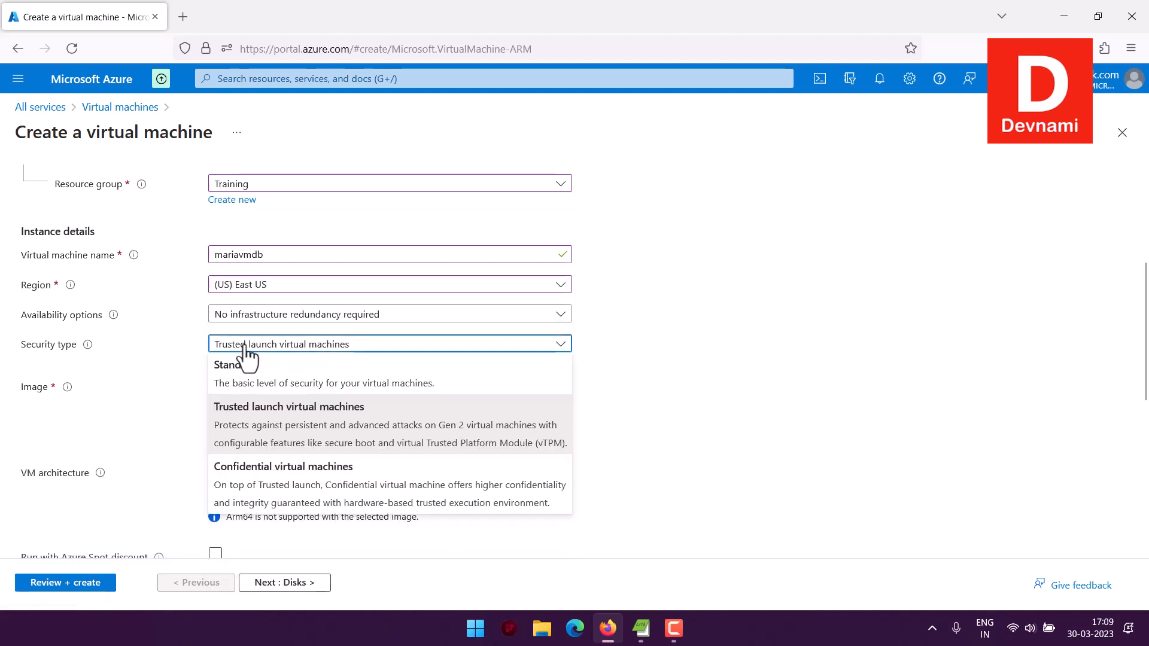
pyautogui.click(251, 386)
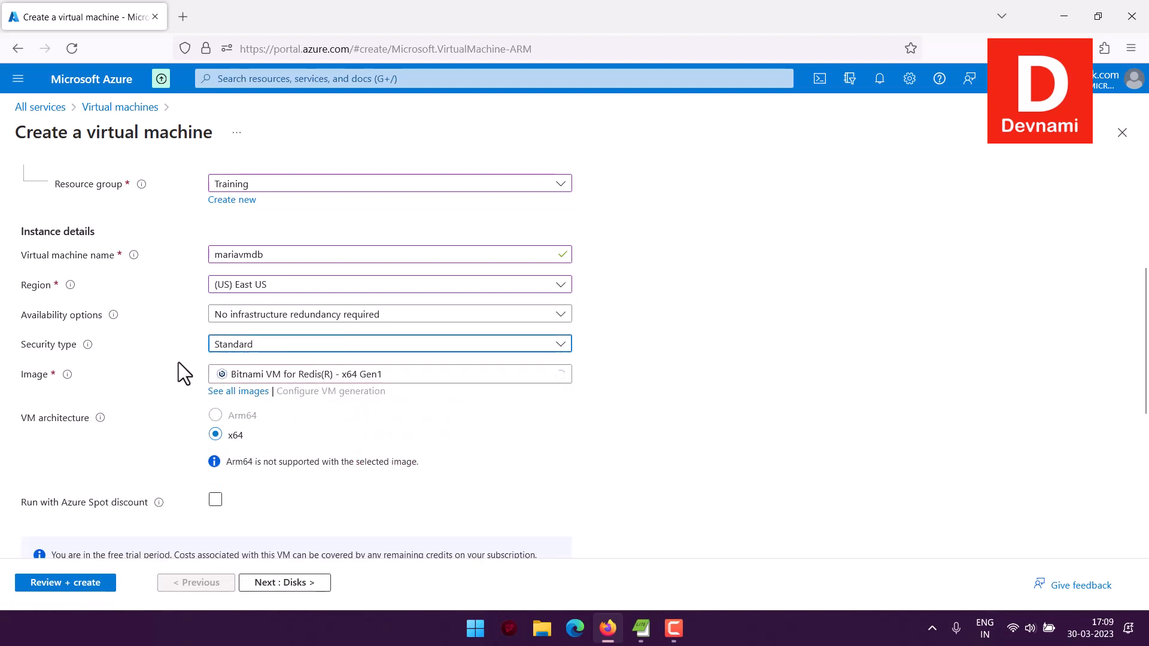
# Search all marketplace images for bitnami, narrow to Databases, and select MariaDB packaged by Bitnami - x64 Gen1 as the image.
pyautogui.click(252, 392)
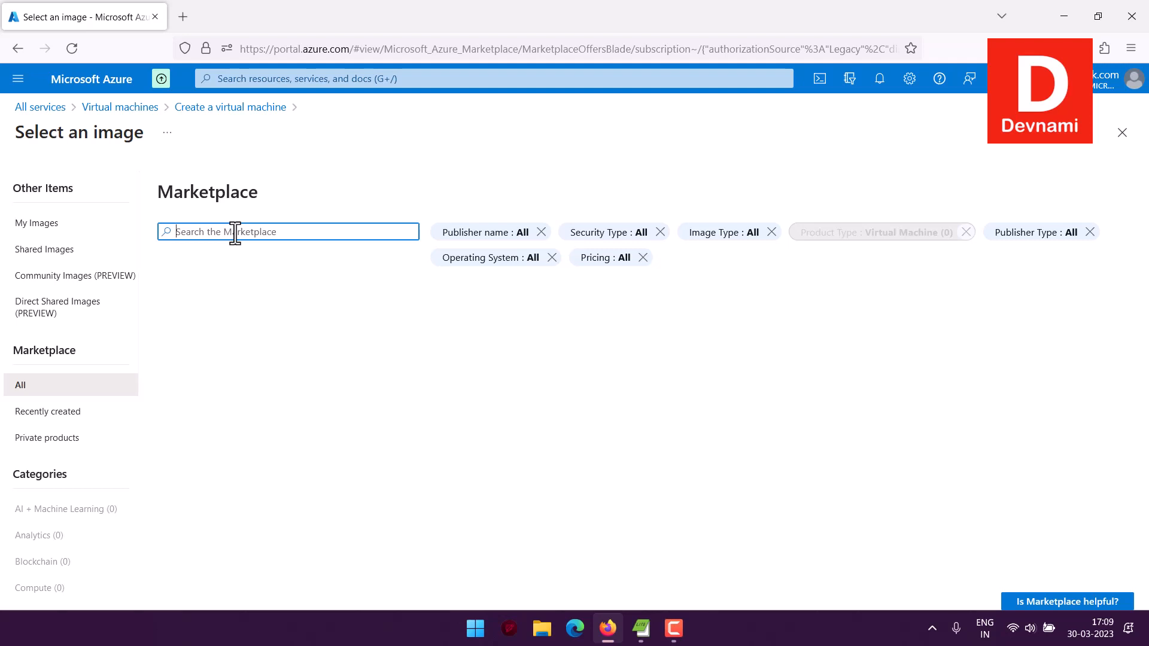
pyautogui.write('bitnami')
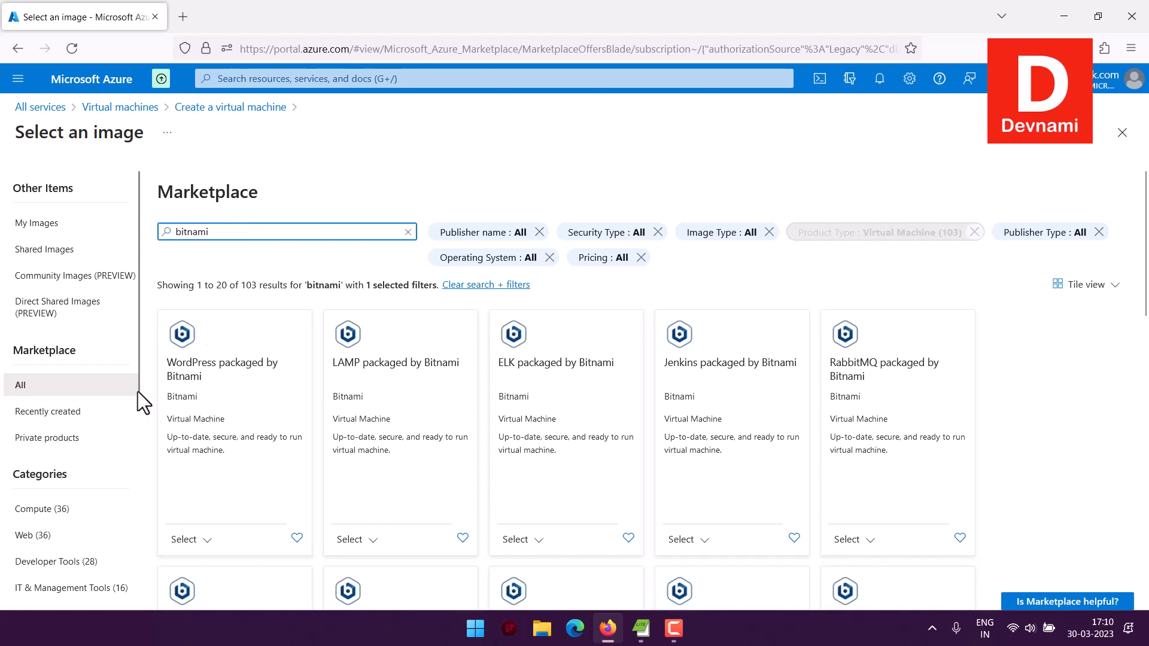
pyautogui.scroll(-3, 120, 404)
pyautogui.click(51, 460)
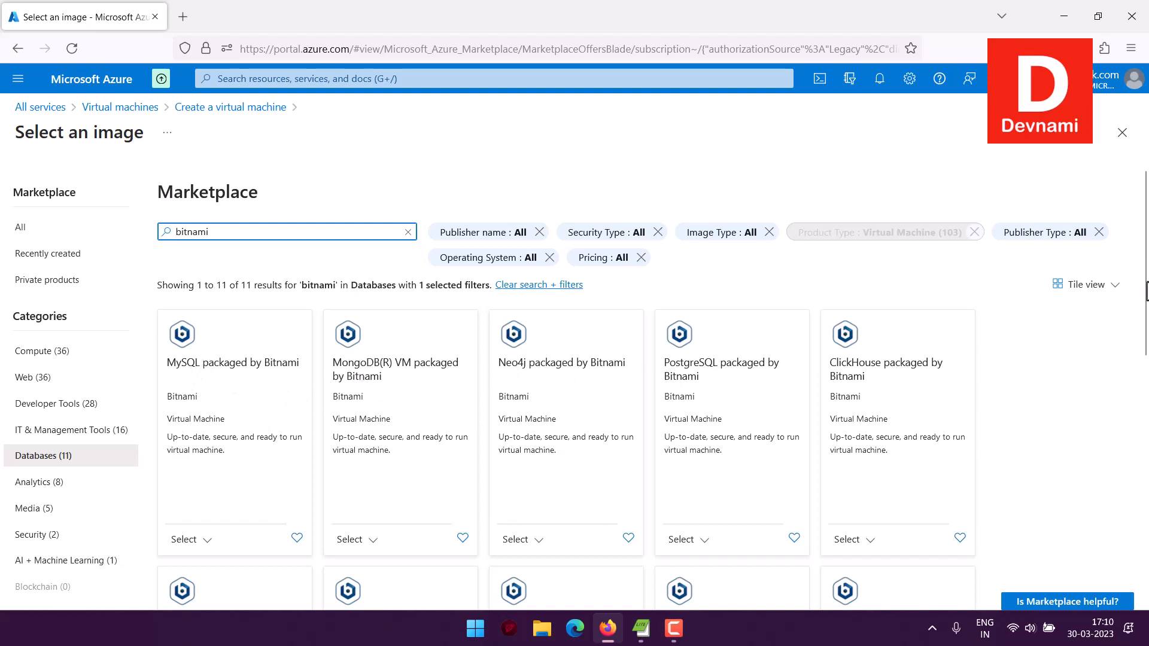
pyautogui.scroll(-7, 1025, 412)
pyautogui.scroll(3, 1025, 413)
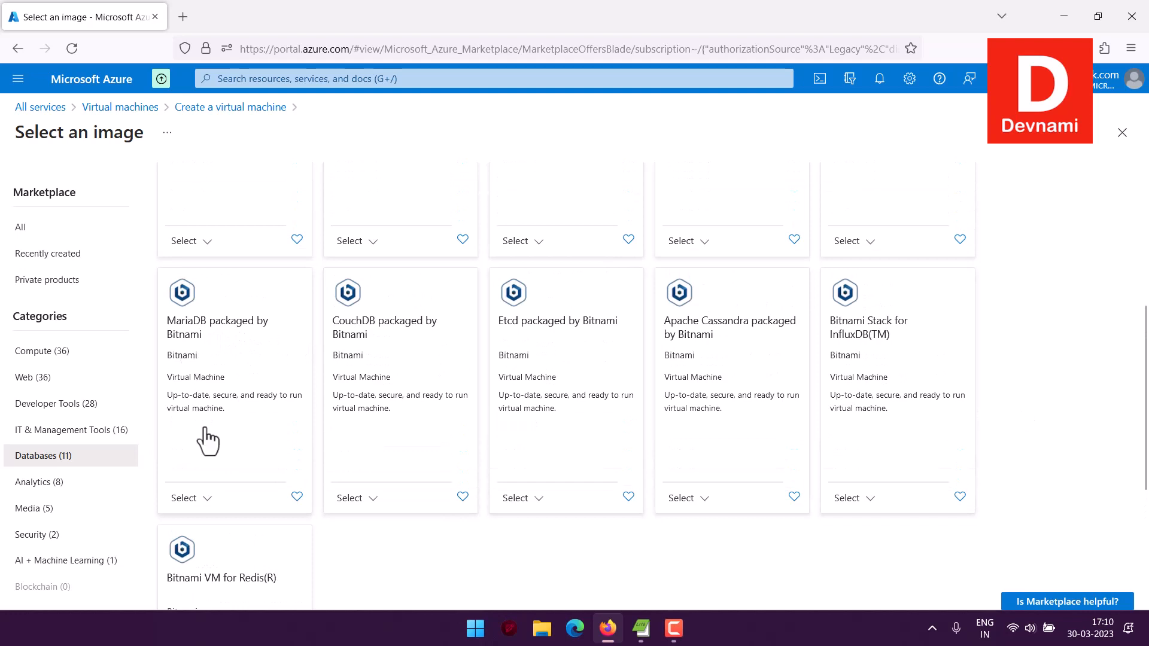
pyautogui.click(210, 525)
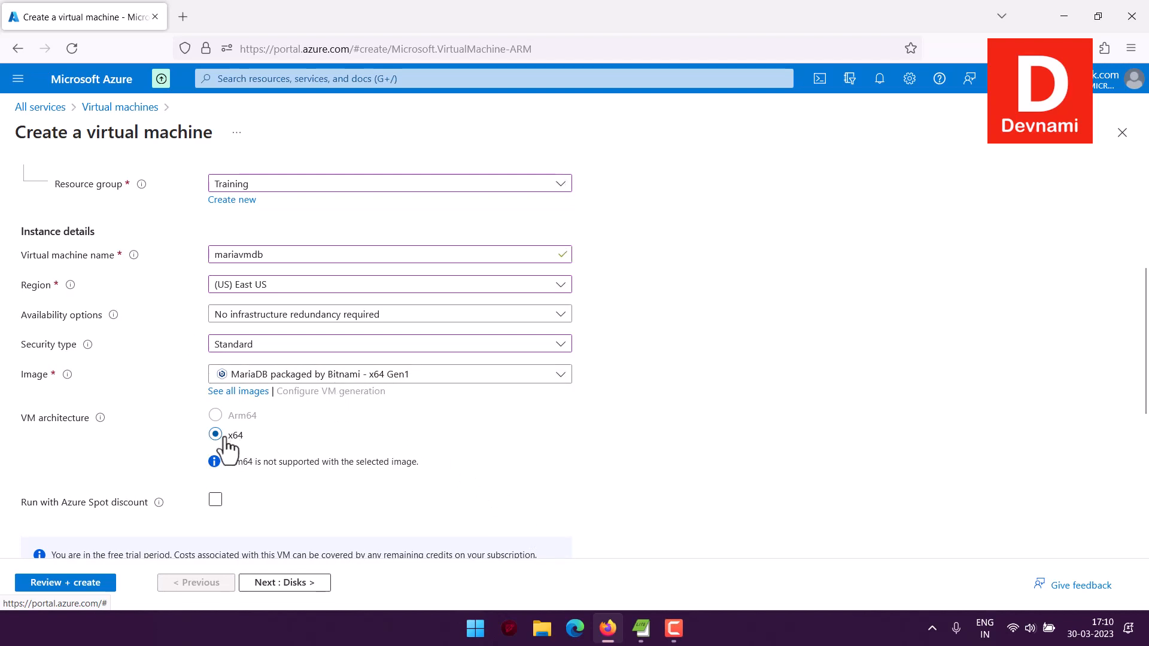
# Keep the default size and SSH key settings, and set the OS disk type to locally-redundant Standard HDD.
pyautogui.scroll(-4, 55, 419)
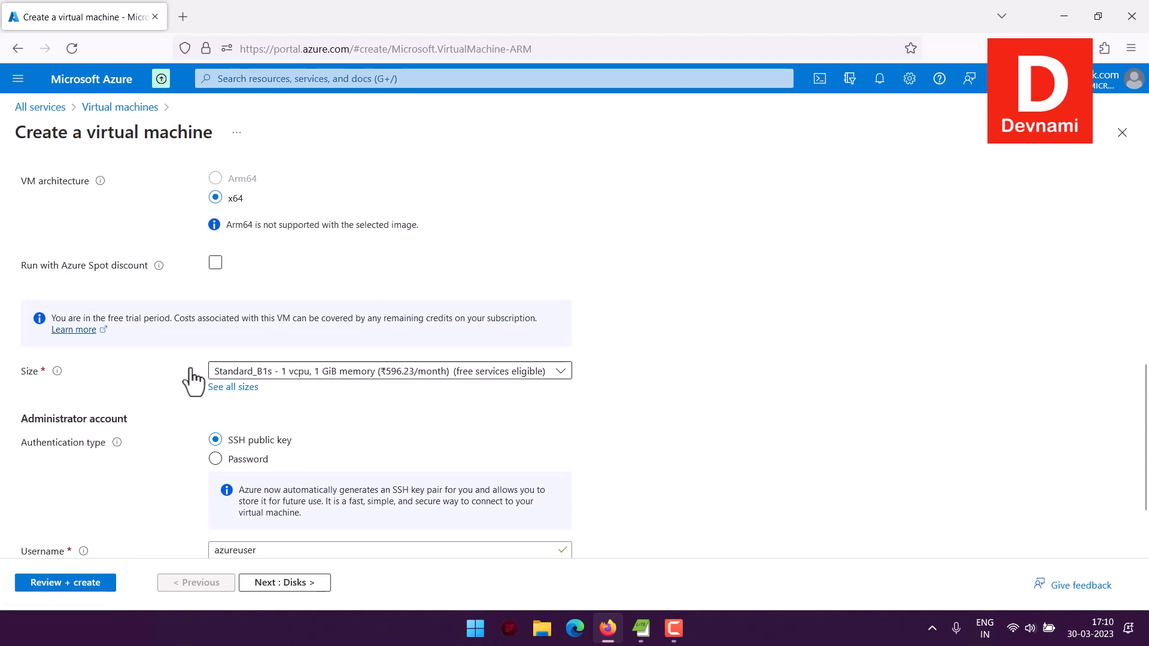
pyautogui.scroll(-2, 156, 372)
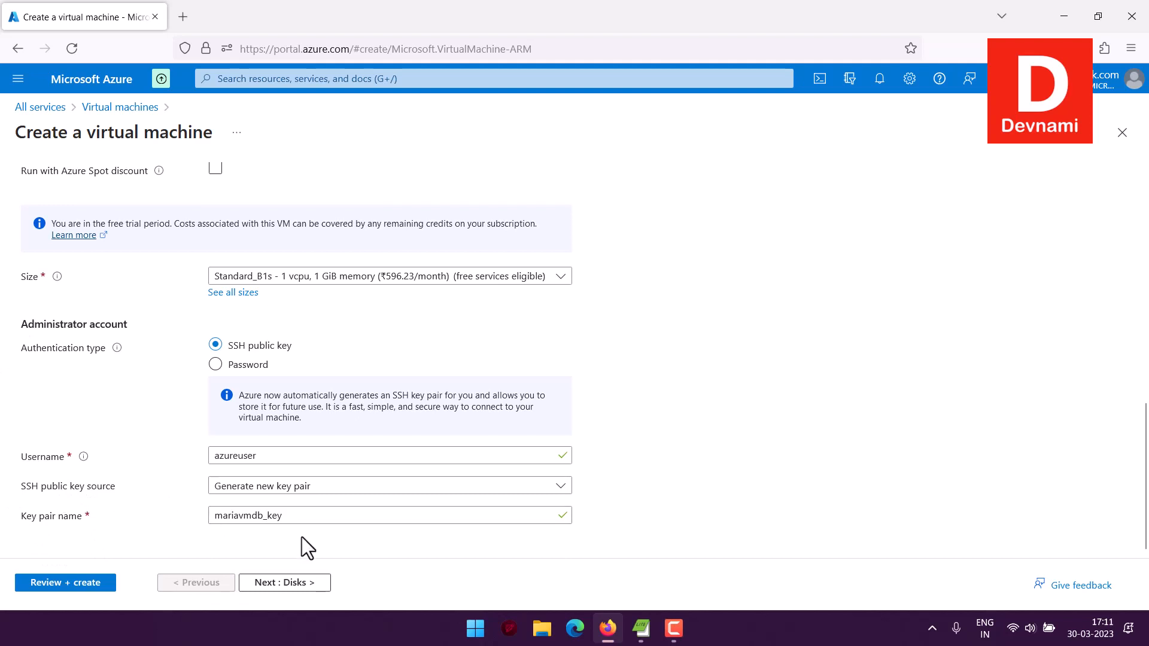
pyautogui.click(303, 584)
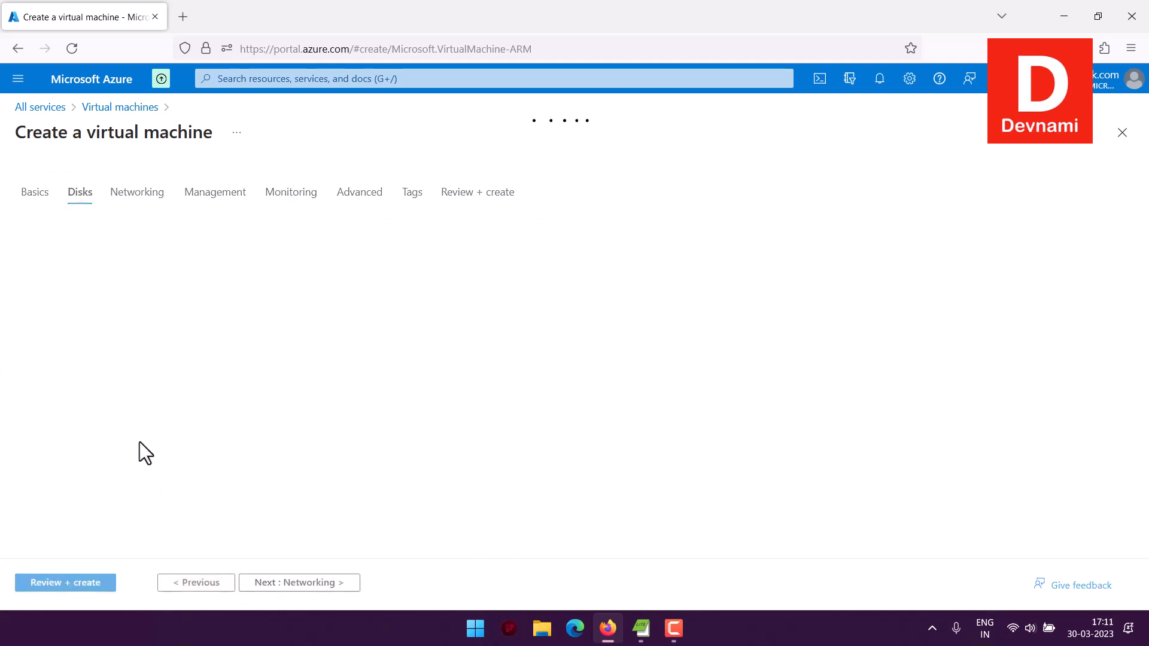
pyautogui.click(257, 413)
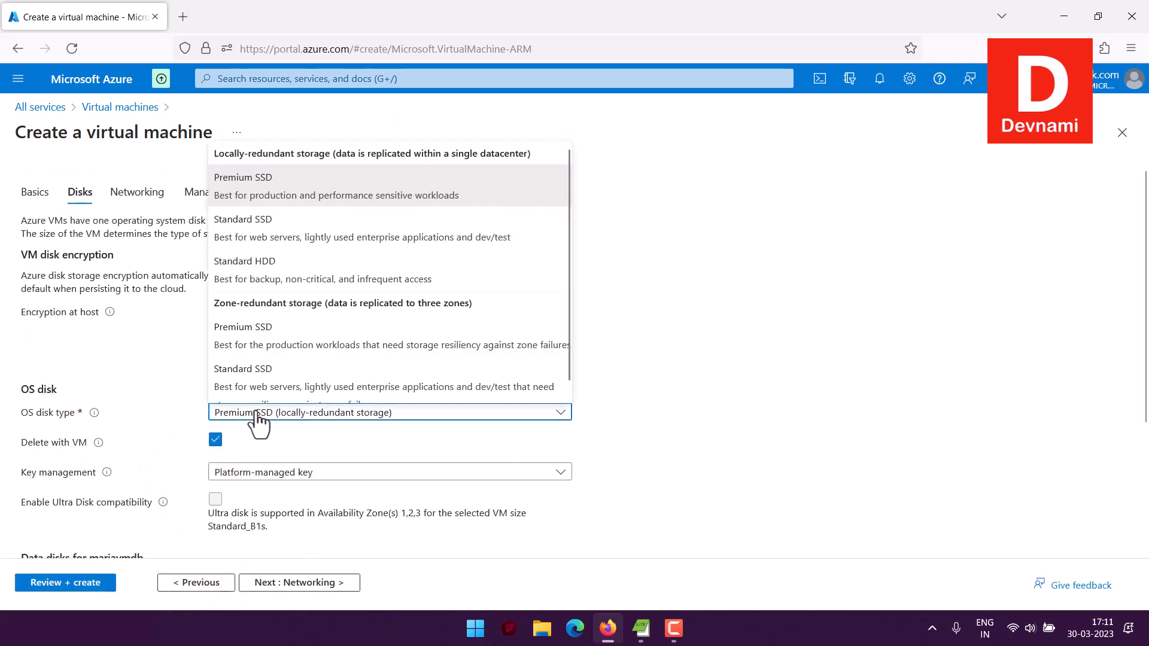
pyautogui.click(266, 270)
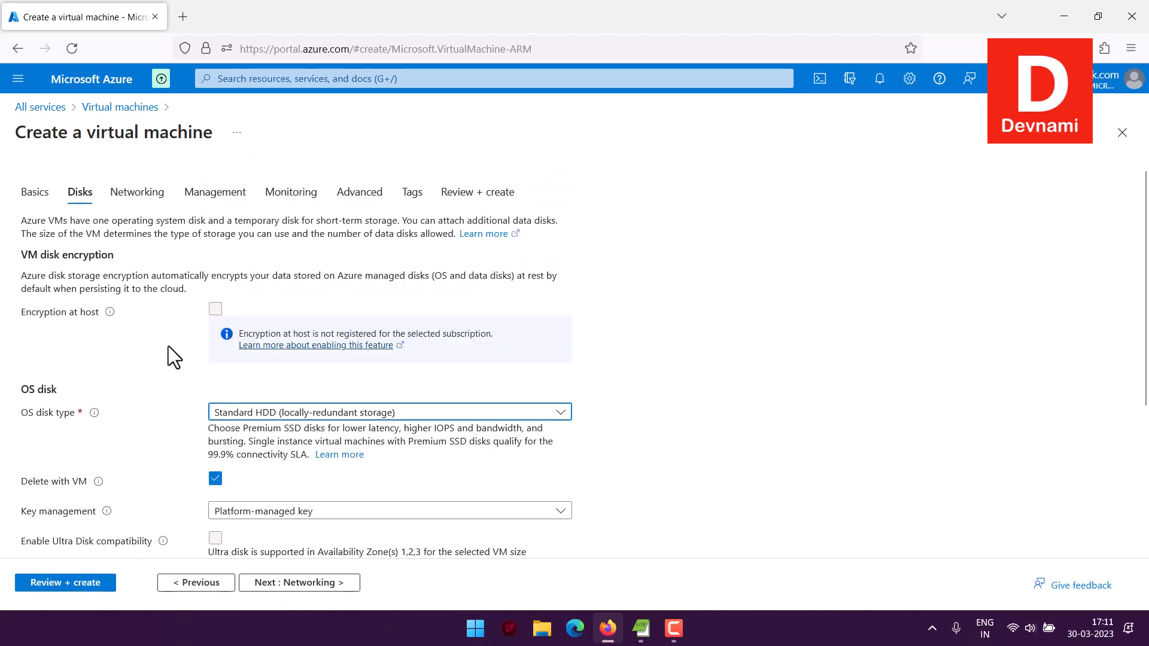
# Continue to the networking settings and enable deletion of the public IP and NIC when the VM is deleted.
pyautogui.scroll(-3, 168, 346)
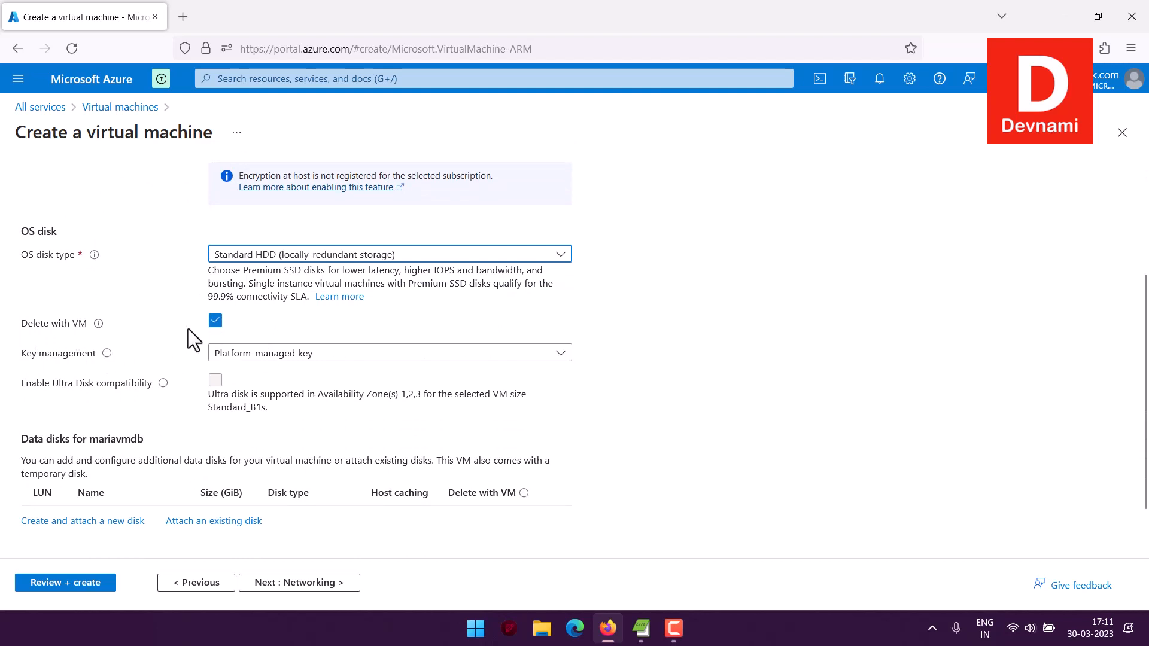
pyautogui.scroll(-1, 140, 409)
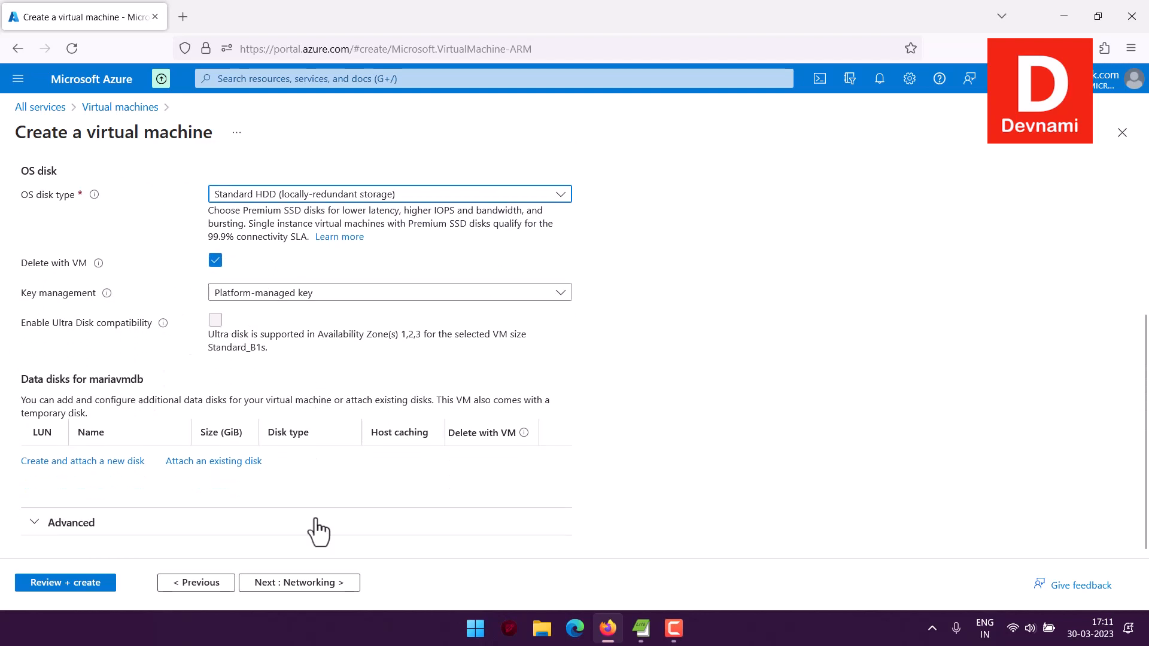
pyautogui.click(311, 582)
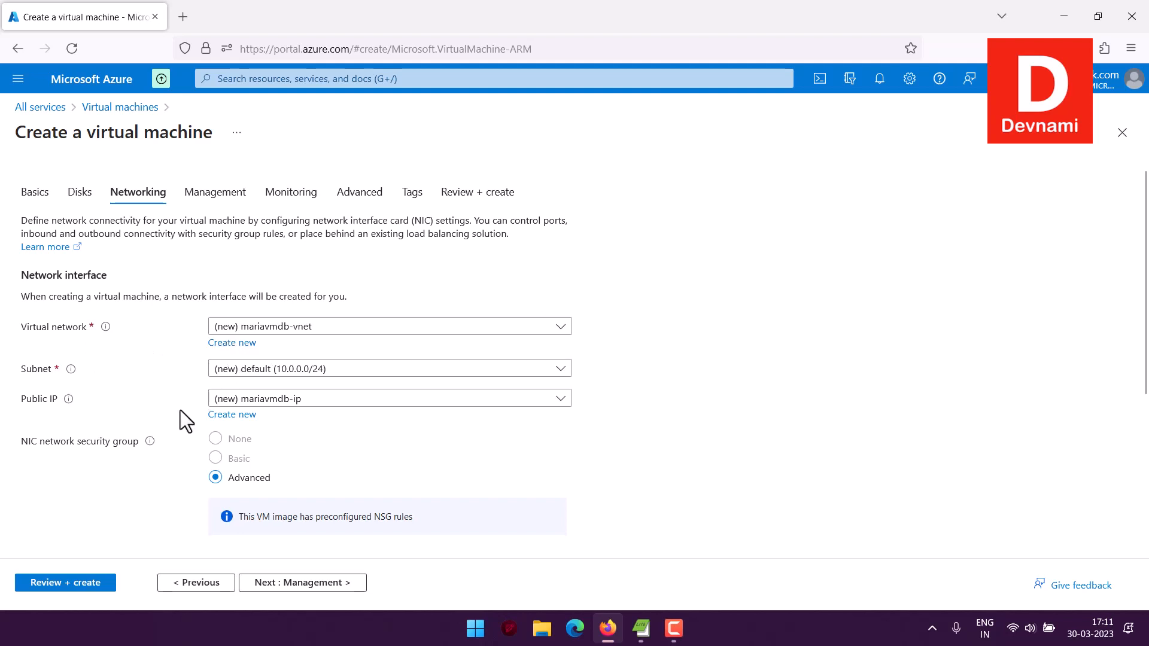
pyautogui.scroll(-3, 164, 377)
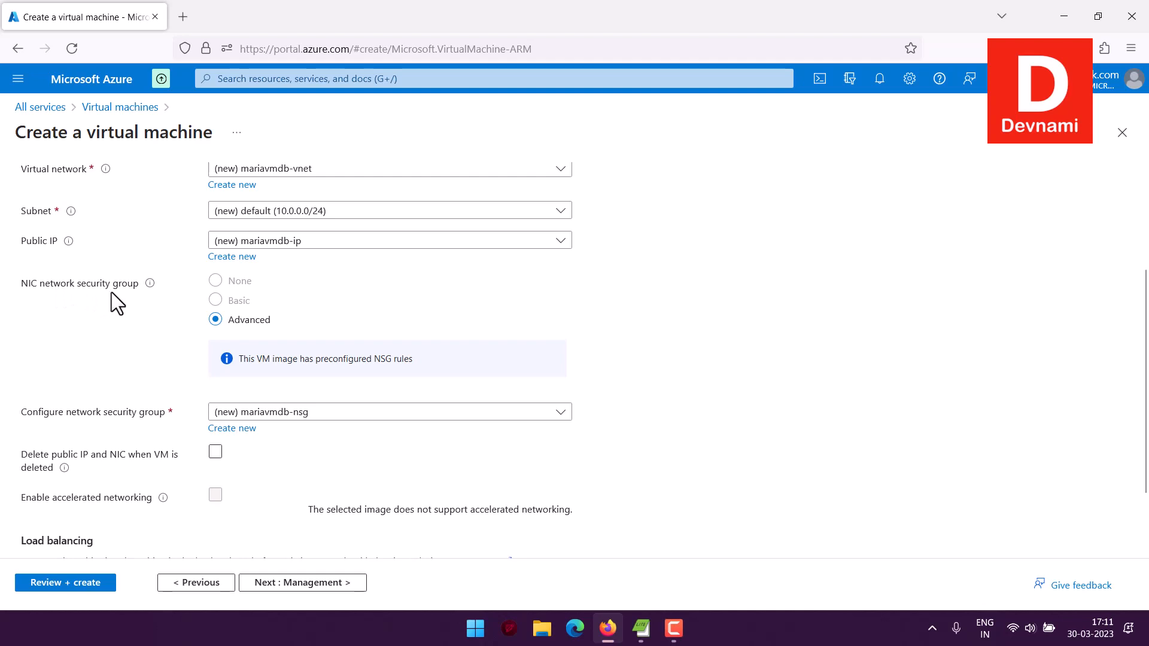
pyautogui.scroll(-2, 212, 322)
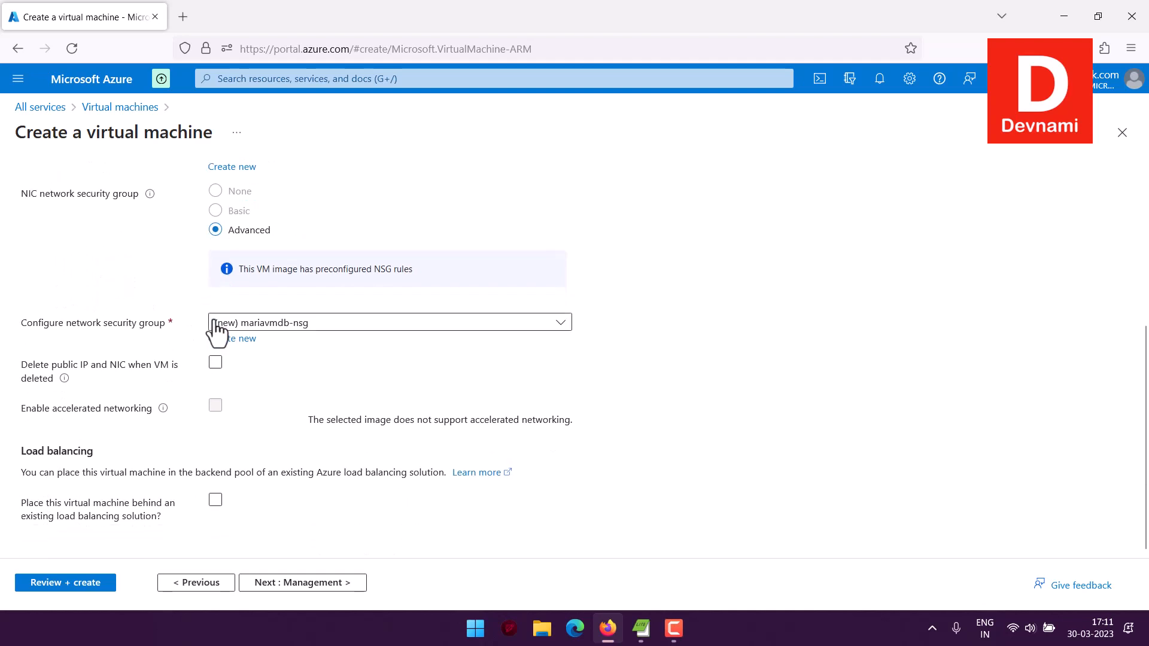
pyautogui.click(215, 363)
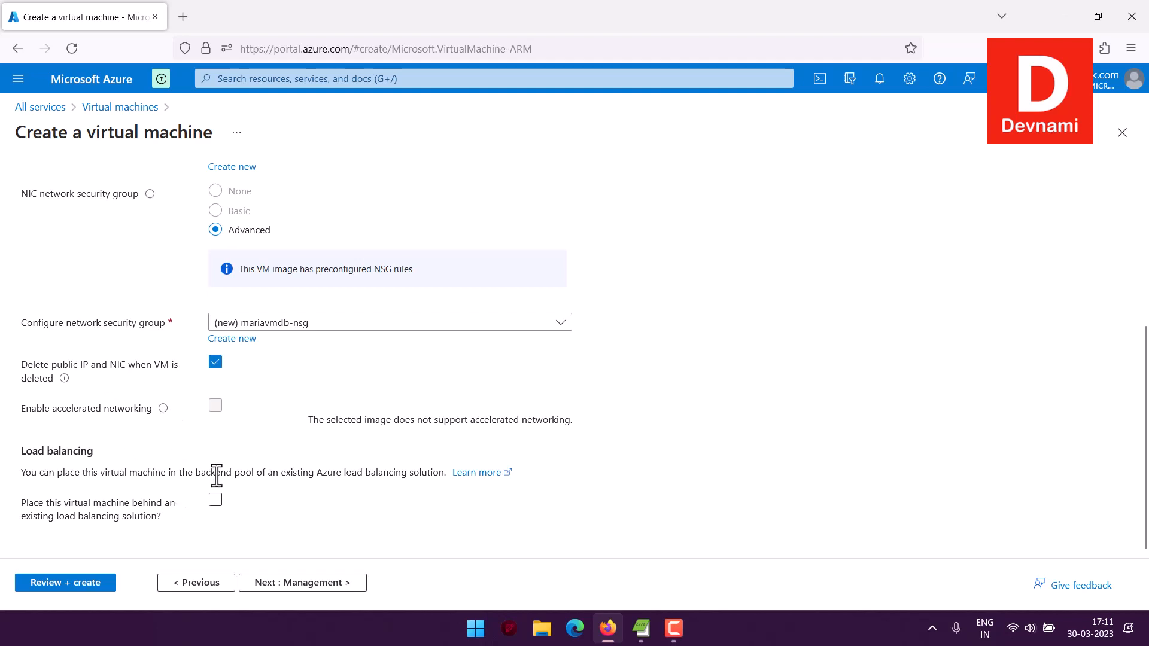
# Leave the management settings at their defaults and enable the recommended alert rules in the monitoring settings.
pyautogui.click(351, 583)
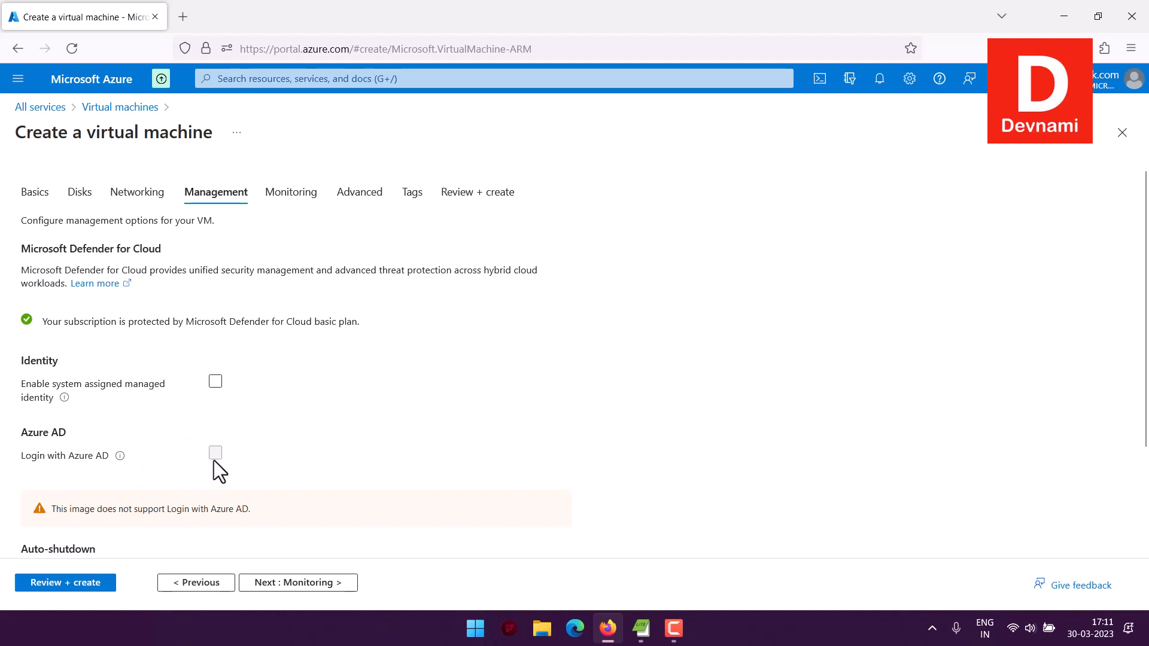
pyautogui.scroll(-2, 190, 426)
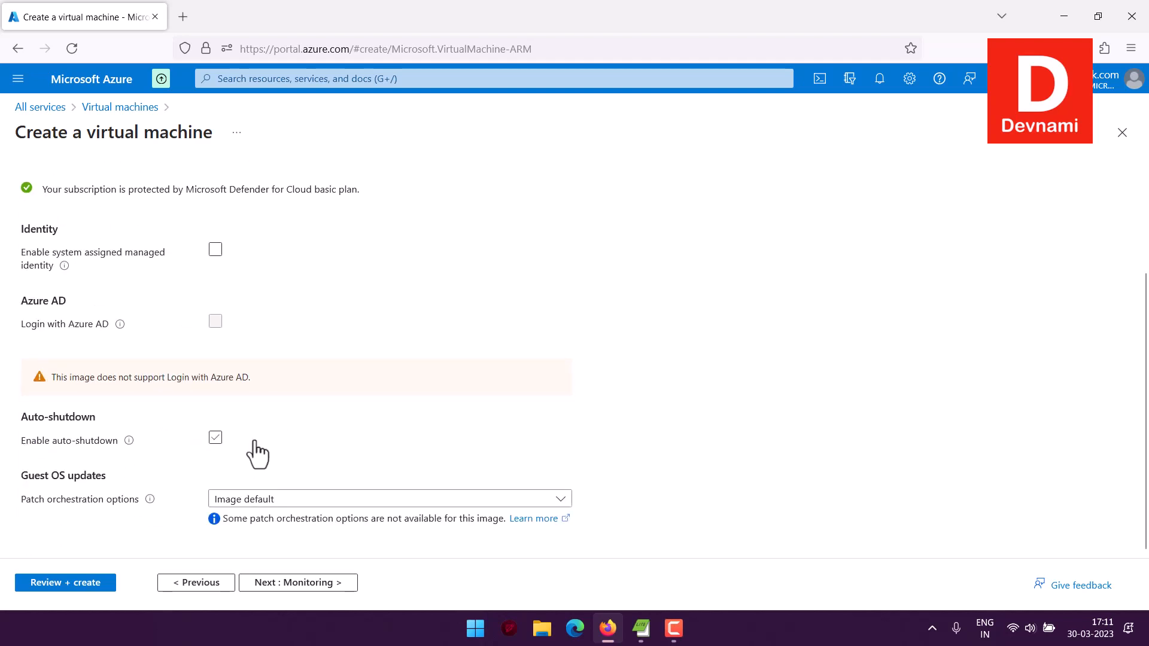
pyautogui.click(313, 587)
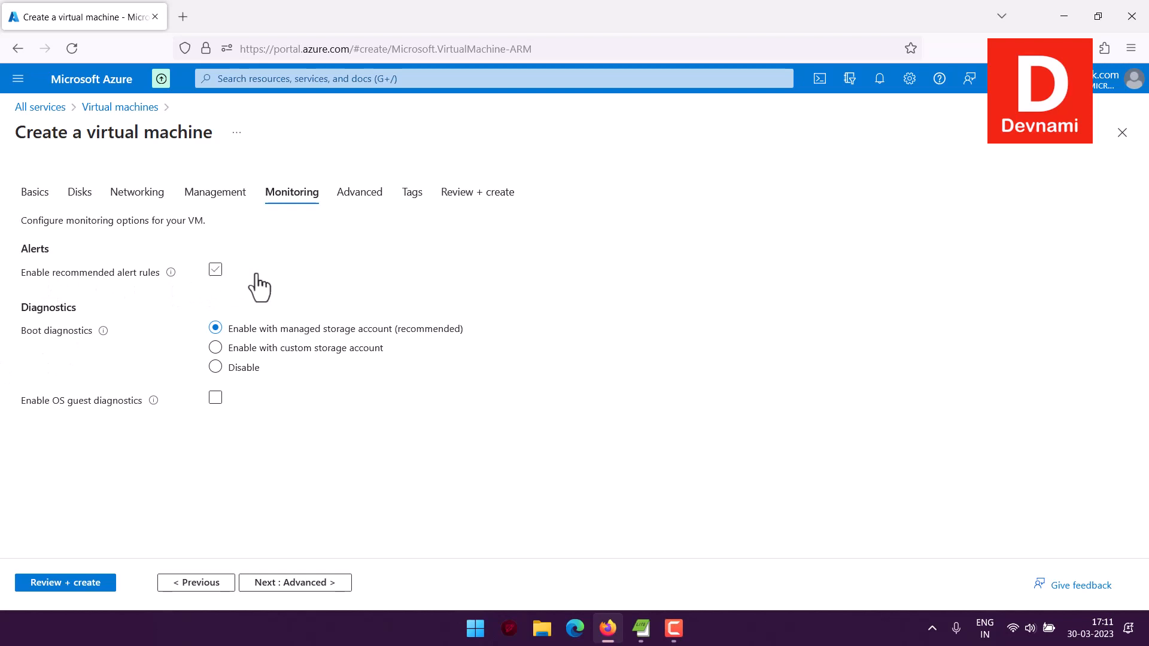
pyautogui.click(217, 271)
# Go through the advanced settings, leave extensions, user data and host options at their defaults, and proceed to the tags.
pyautogui.click(288, 583)
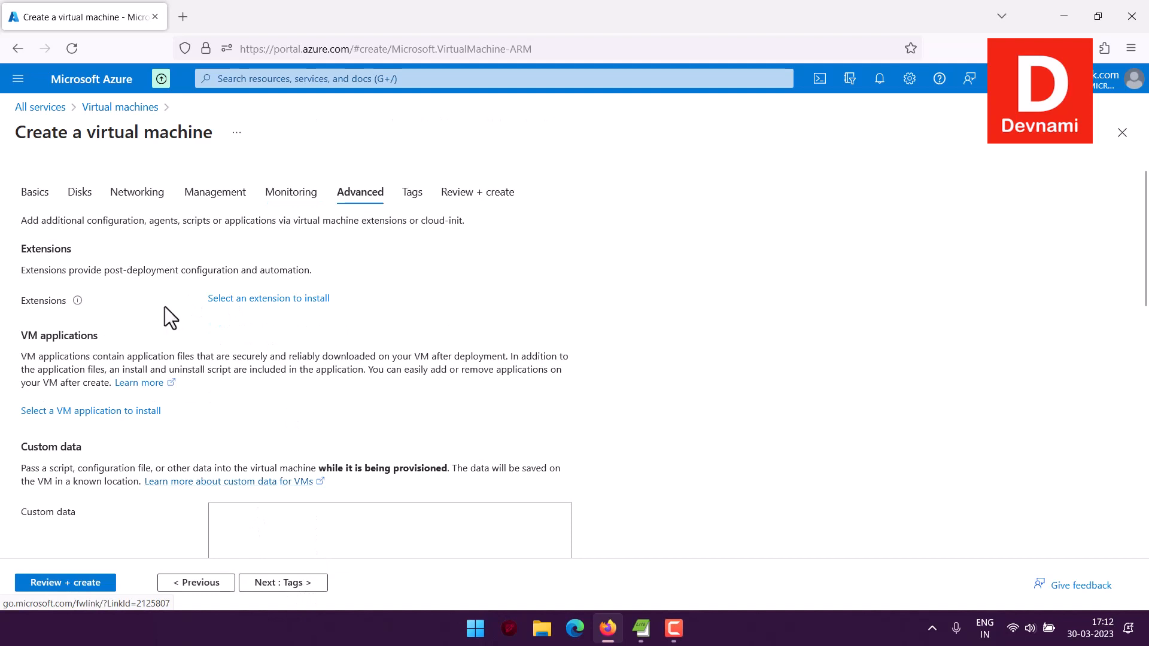
pyautogui.moveTo(35, 249); pyautogui.dragTo(102, 250)
pyautogui.click(102, 252)
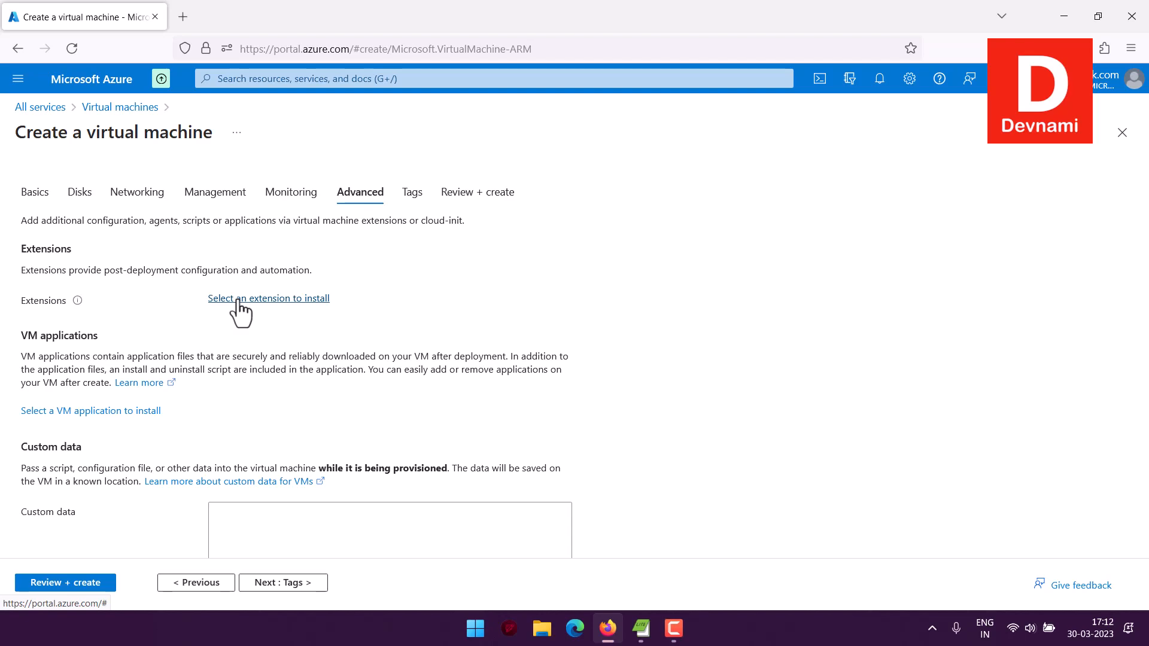
pyautogui.scroll(-7, 240, 312)
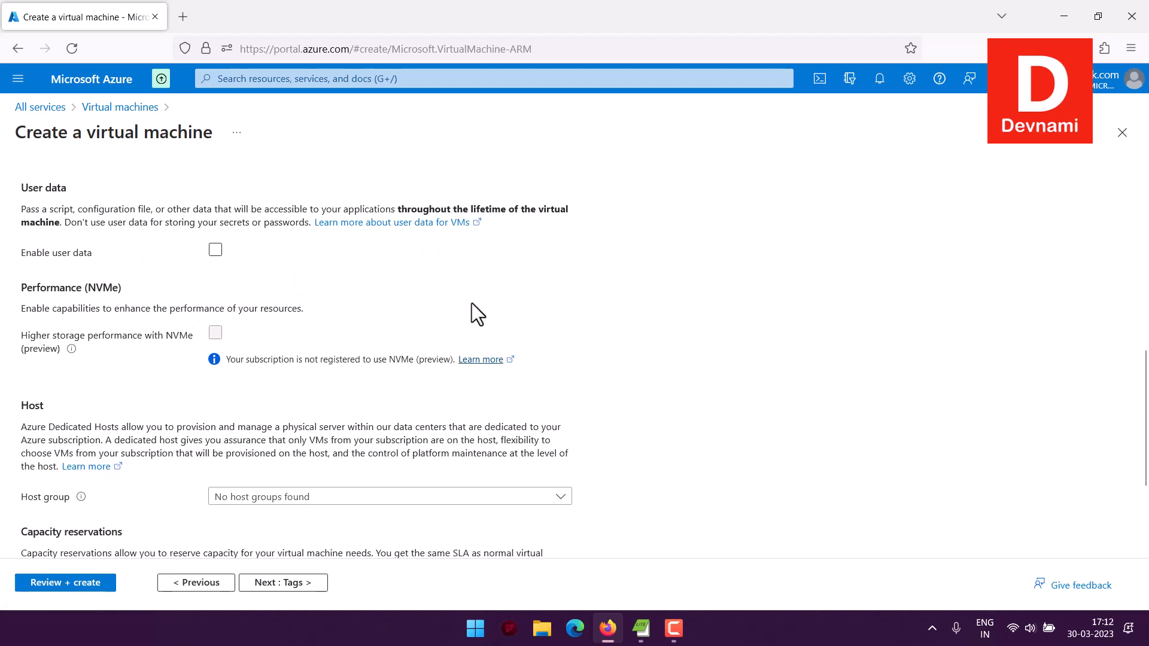
pyautogui.scroll(-3, 281, 332)
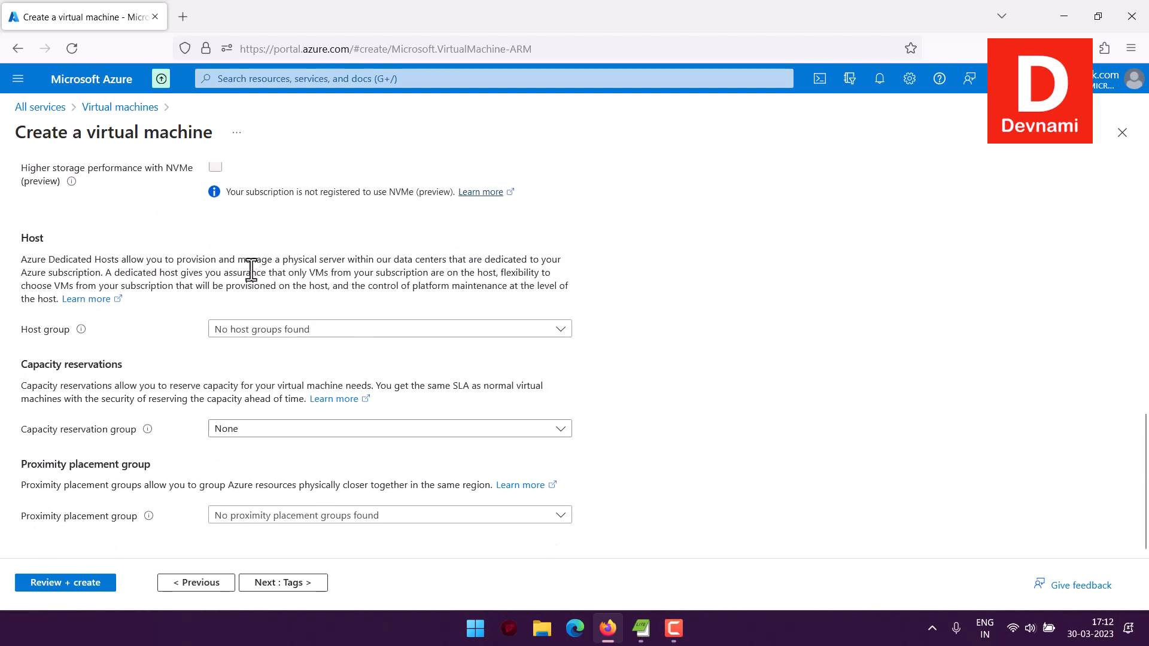
pyautogui.click(309, 575)
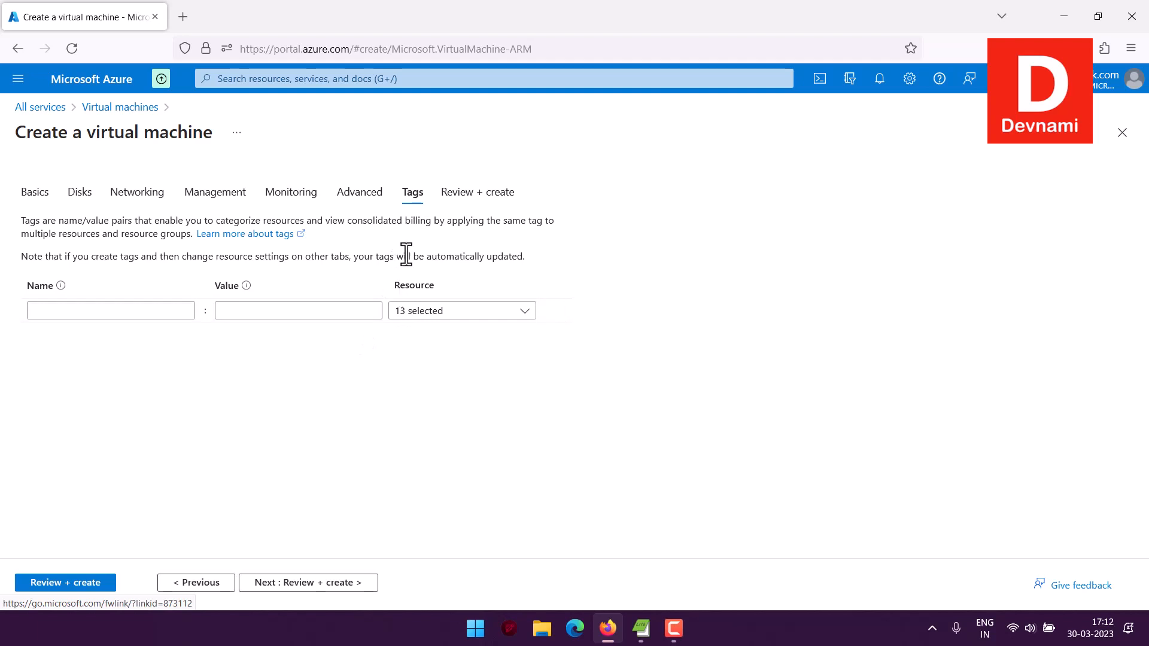
# Proceed to the review page and check the pricing, terms and configuration summary of the virtual machine.
pyautogui.click(350, 583)
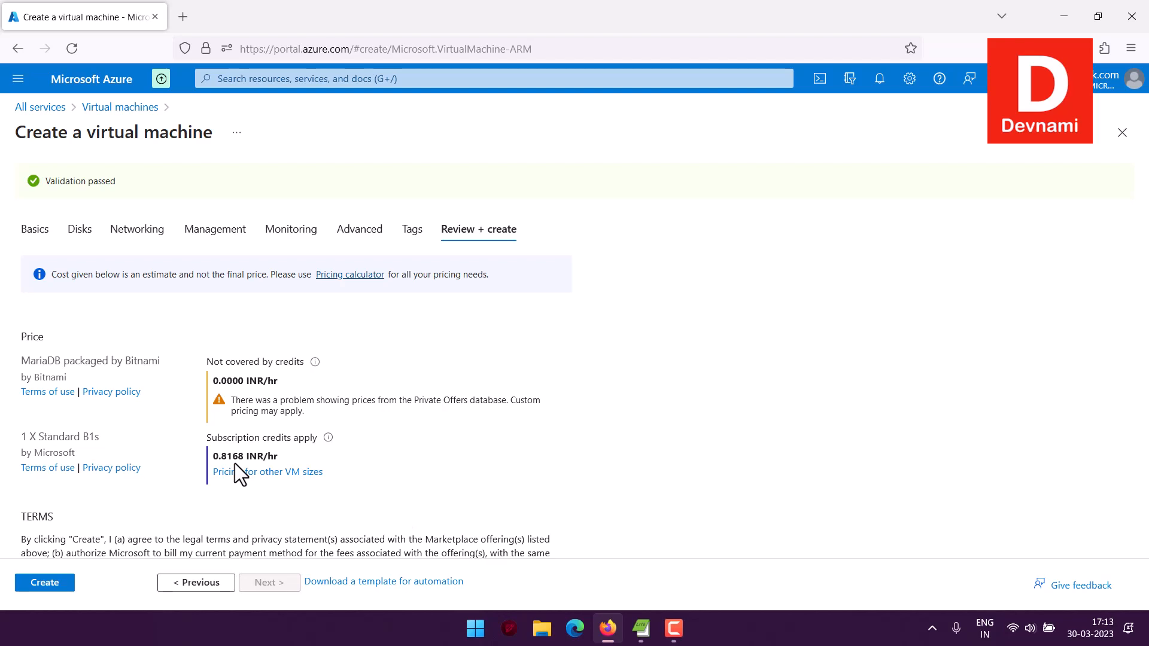
pyautogui.scroll(-7, 234, 464)
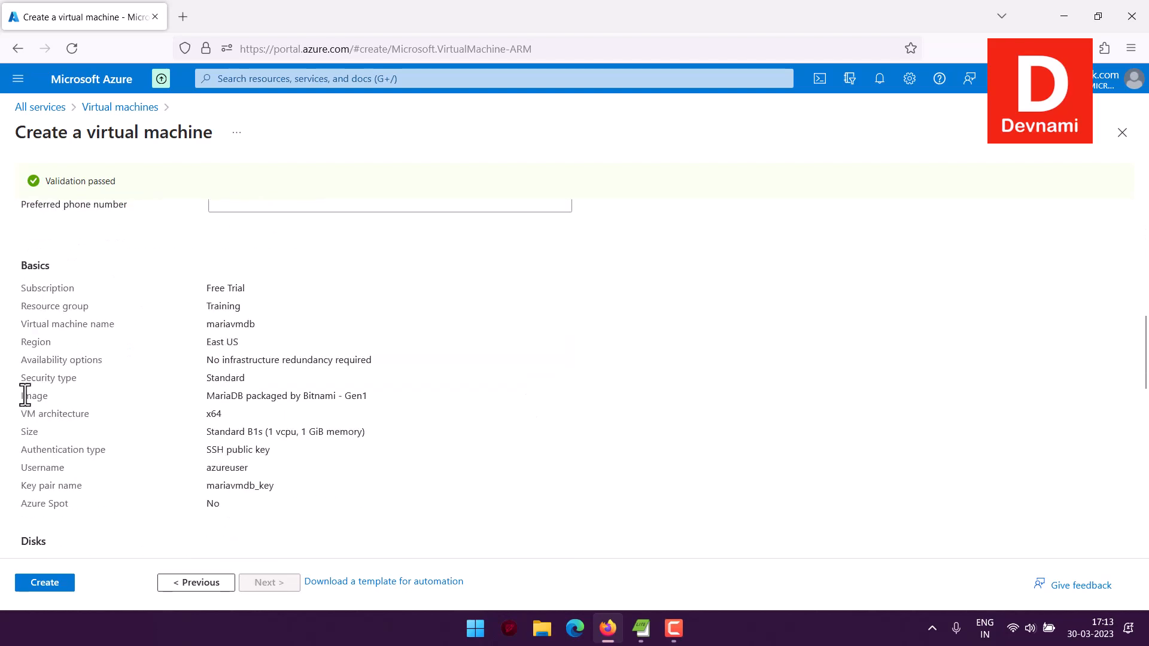
pyautogui.scroll(-12, 113, 347)
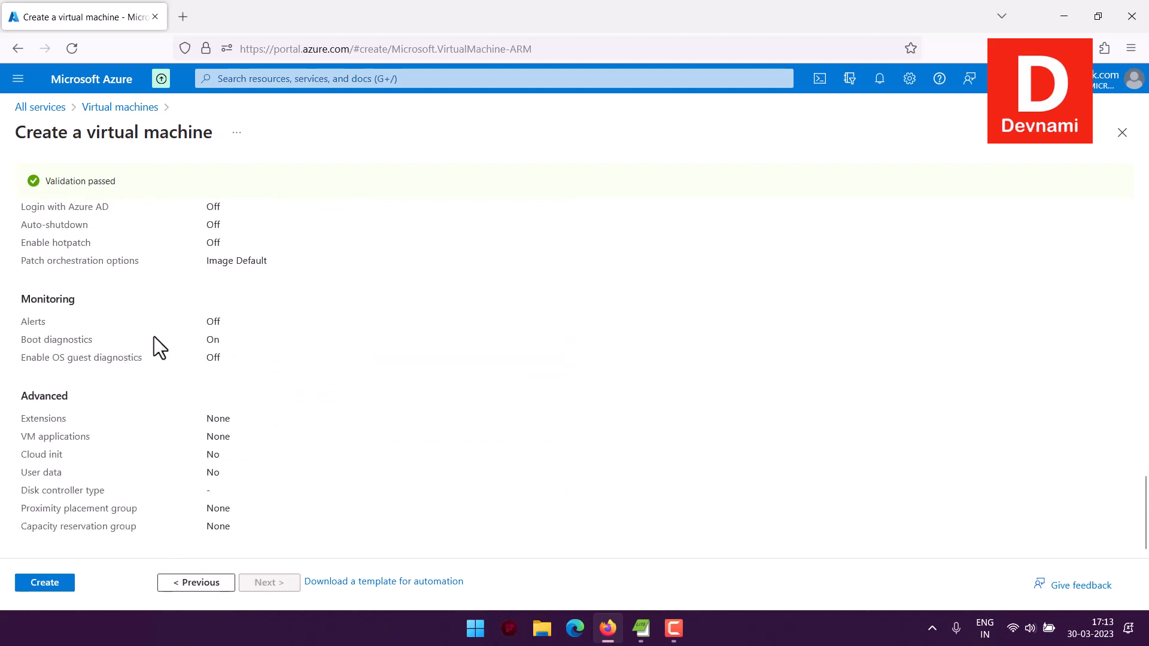
pyautogui.scroll(18, 154, 338)
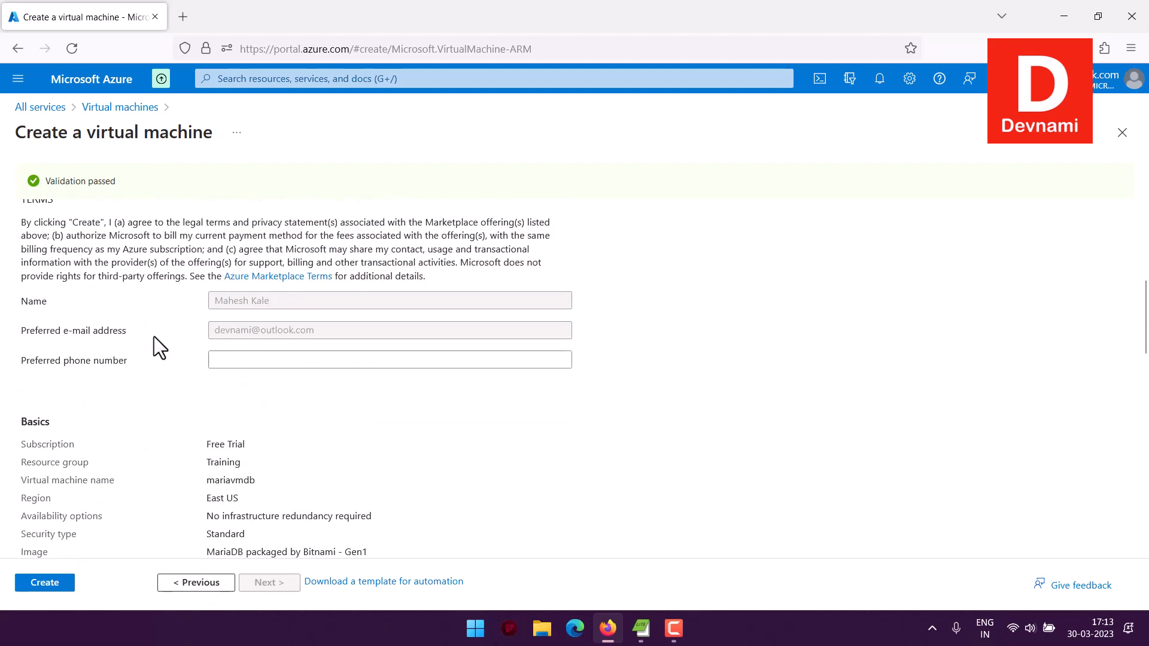
pyautogui.scroll(-15, 153, 336)
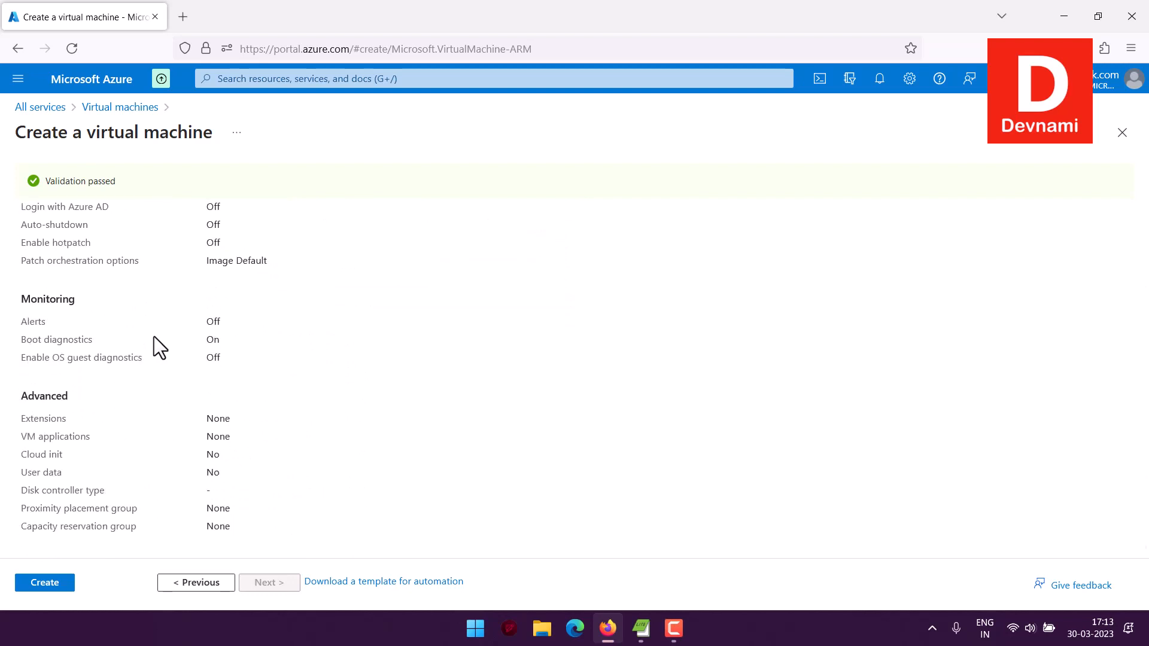
# Create the virtual machine and download its generated private key file mariavmdb_key.pem.
pyautogui.click(62, 587)
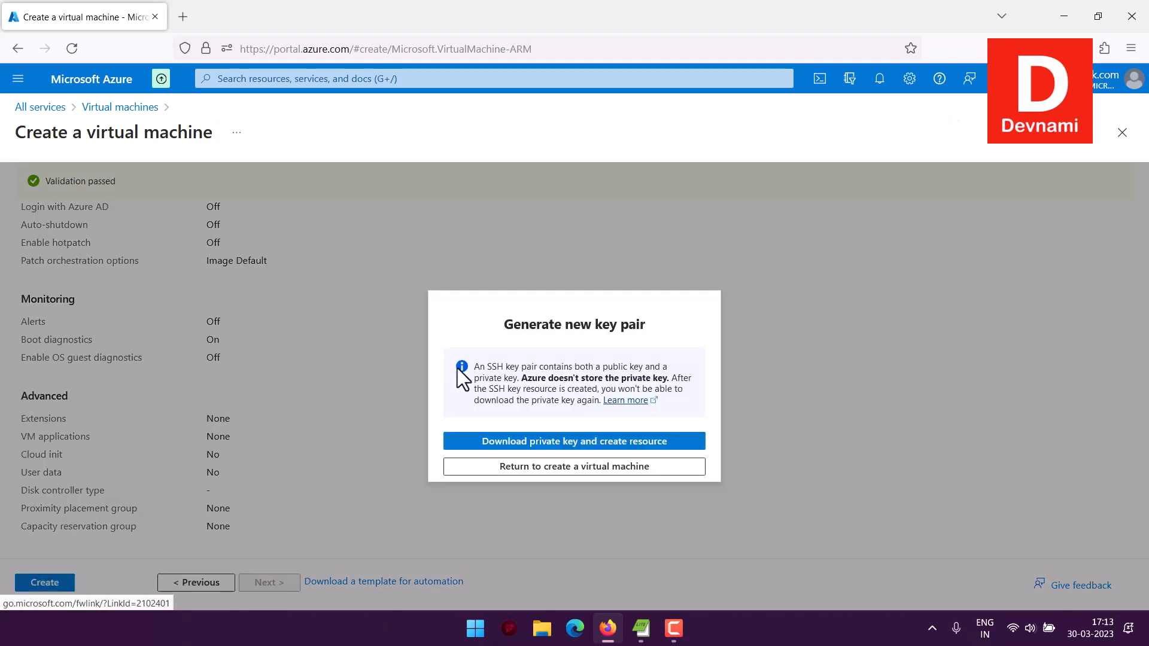
pyautogui.click(571, 446)
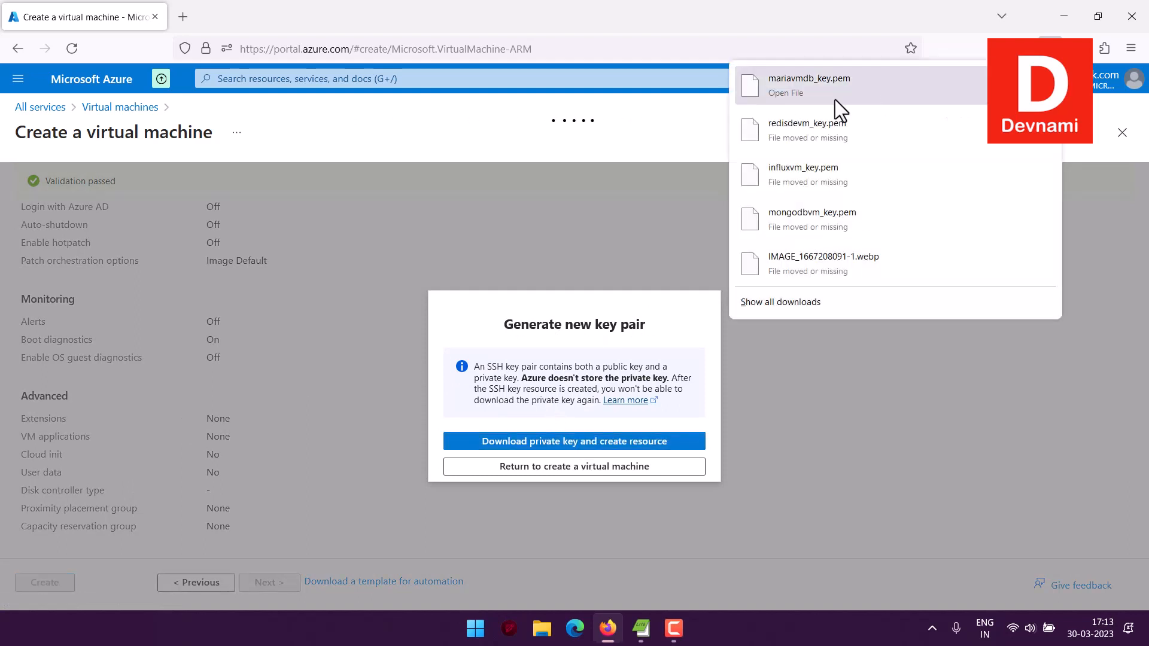
pyautogui.click(581, 22)
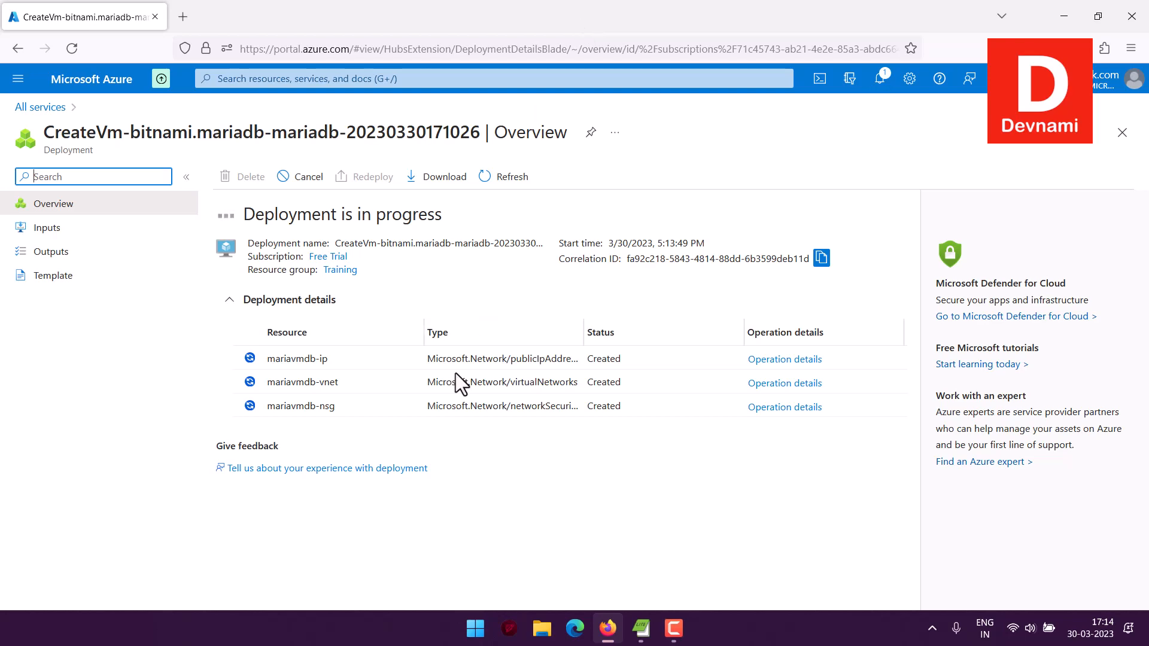
# Switch to File Explorer and pick up mariavmdb_key.pem from the Desktop folder for pasting elsewhere.
pyautogui.click(540, 632)
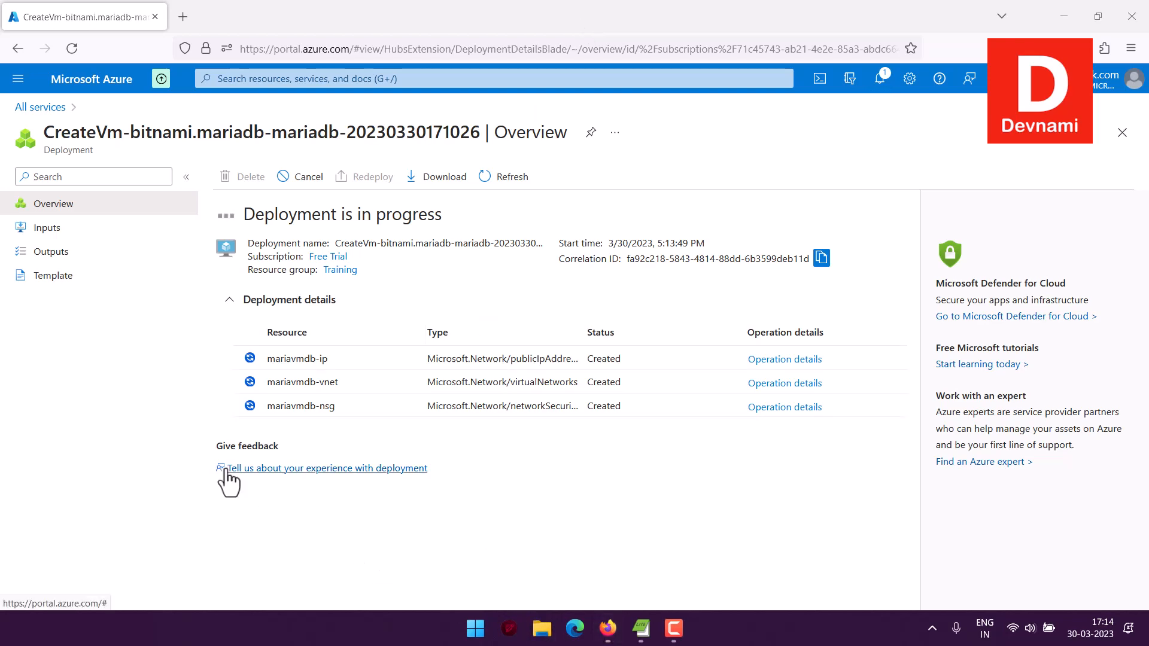
pyautogui.click(60, 192)
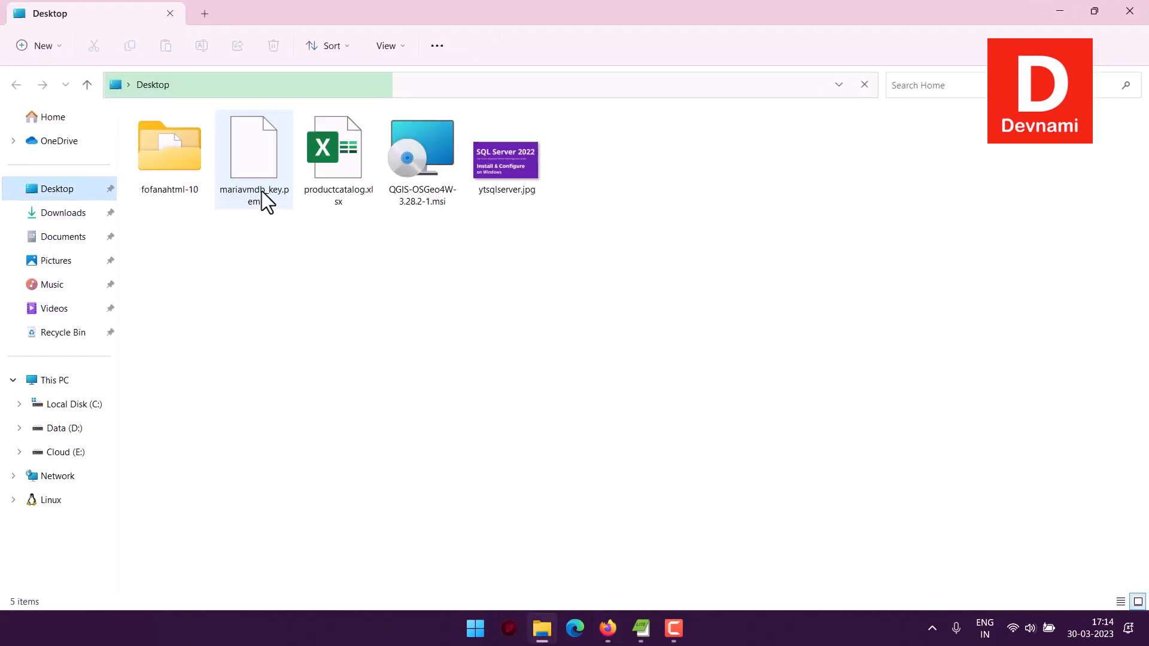
pyautogui.click(275, 180)
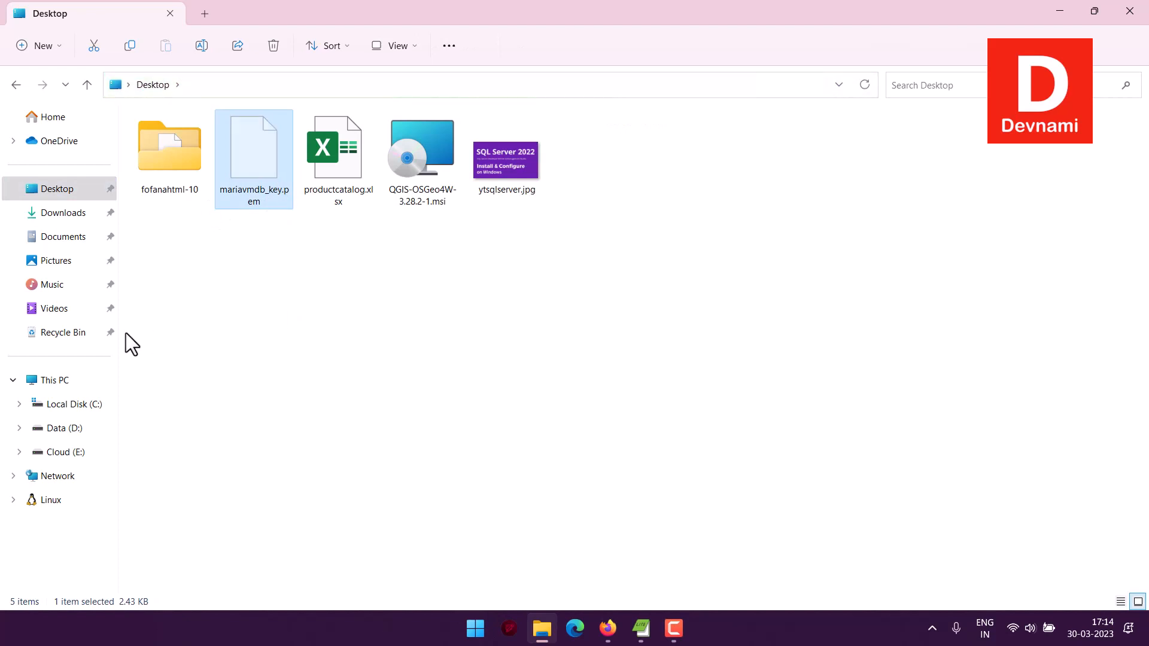
# Replace the old redis key files in the Portables > Cloud Keys > azure linux folder on drive E: with mariavmdb_key.pem.
pyautogui.click(67, 450)
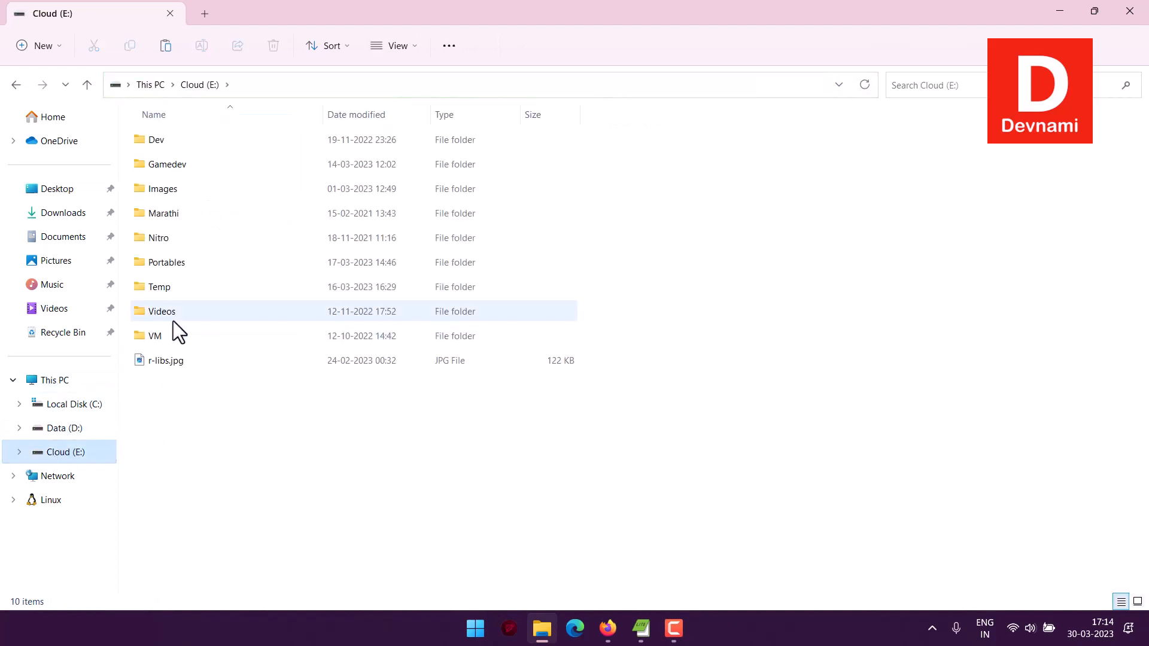
pyautogui.doubleClick(172, 261)
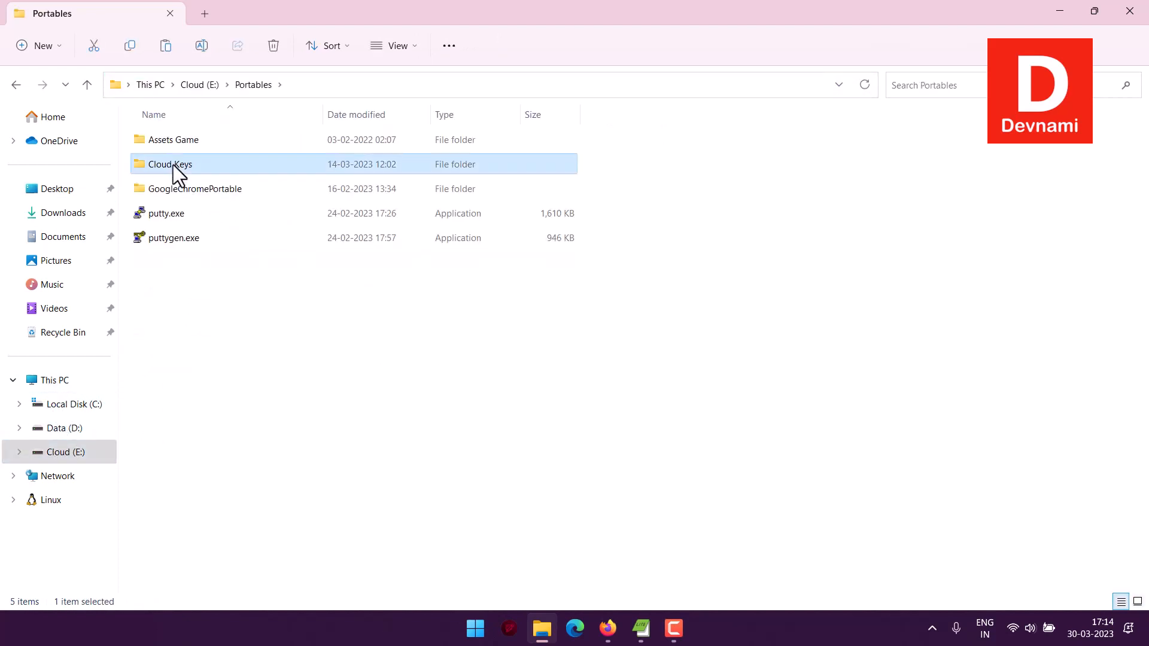
pyautogui.doubleClick(174, 162)
pyautogui.click(180, 139)
pyautogui.doubleClick(181, 139)
pyautogui.moveTo(225, 246); pyautogui.dragTo(167, 134)
pyautogui.press('Delete')
pyautogui.press('Return')
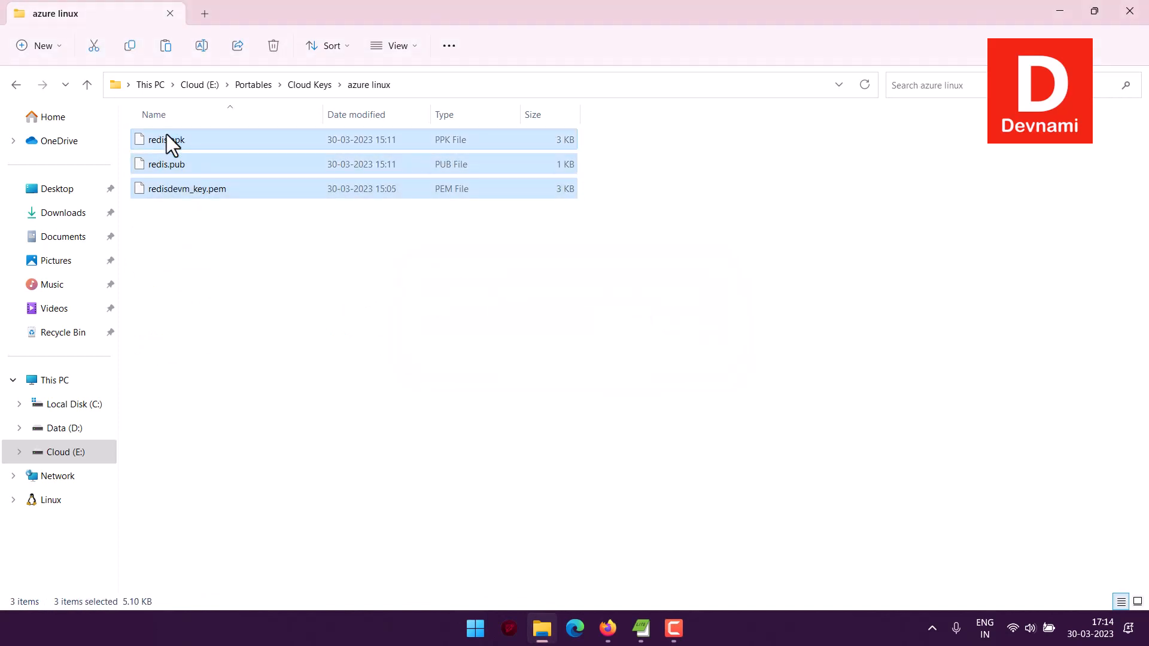
pyautogui.hotkey('ctrl', 'v')
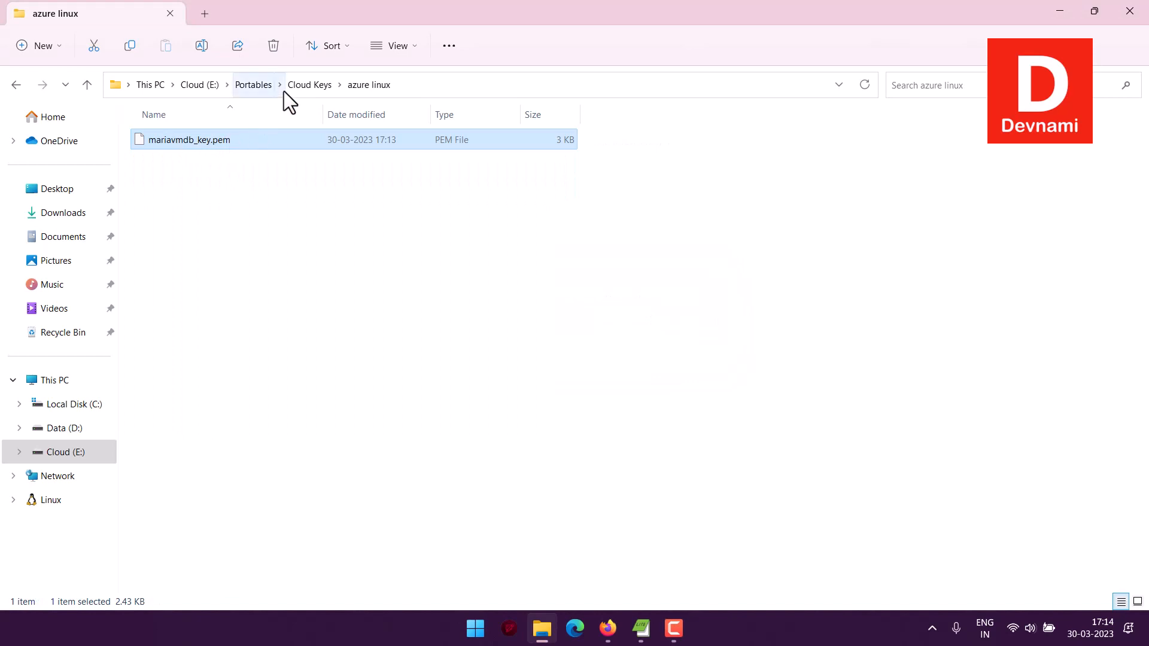
# Launch puttygen.exe from the Portables folder and import mariavmdb_key.pem from the azure linux folder.
pyautogui.click(255, 85)
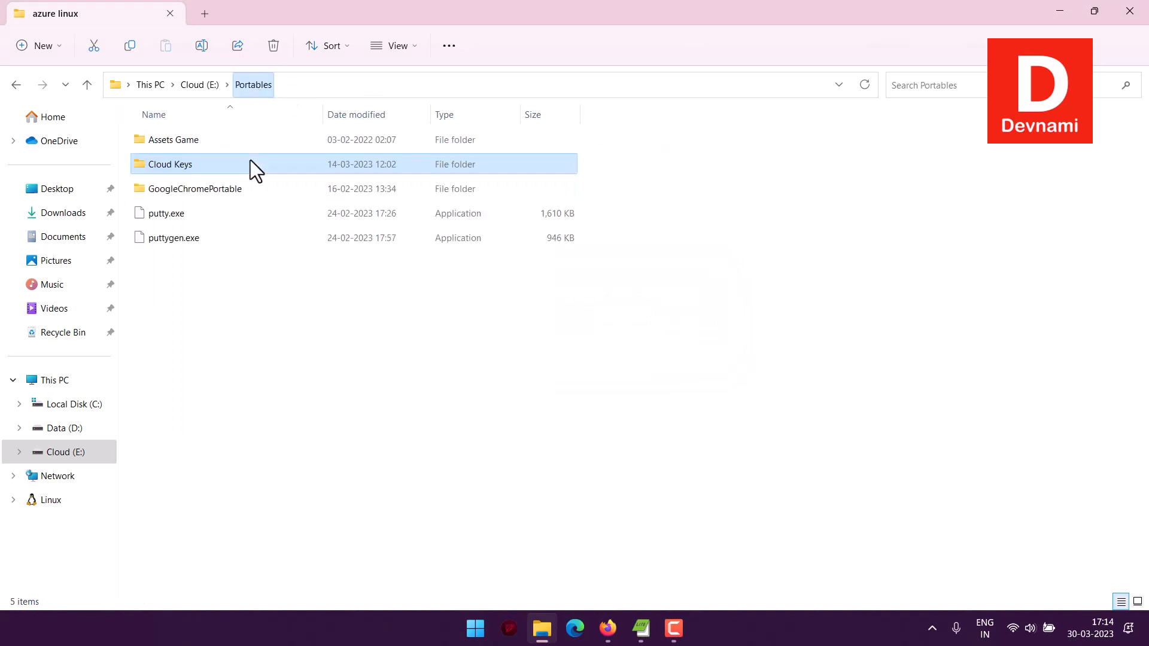
pyautogui.doubleClick(173, 241)
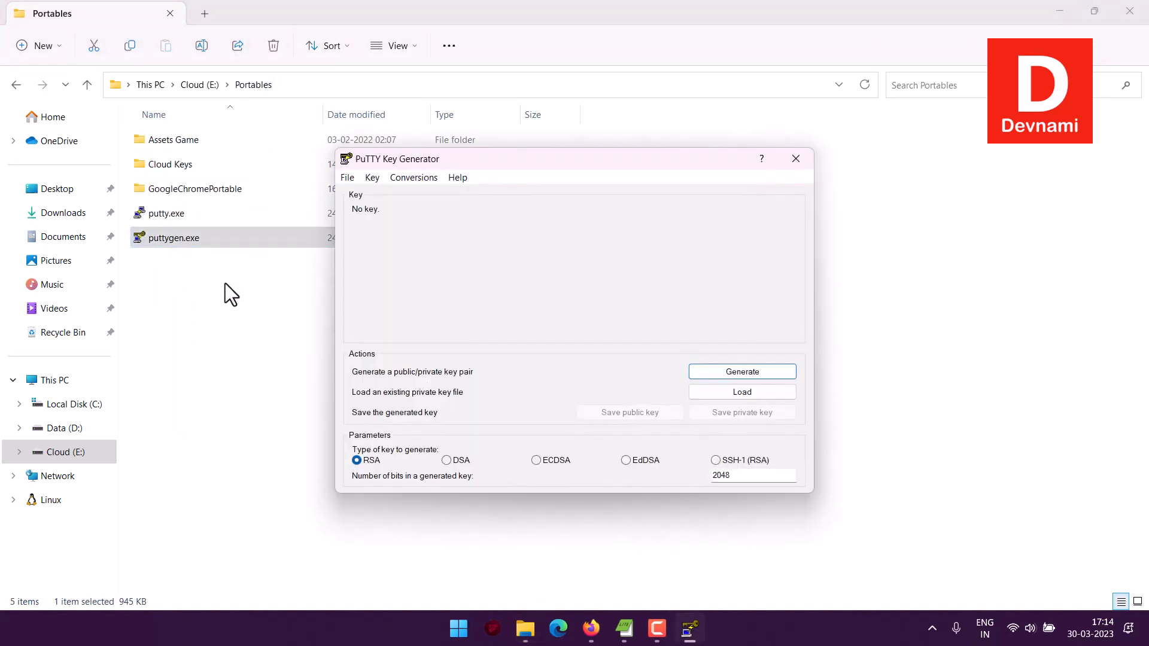
pyautogui.click(413, 182)
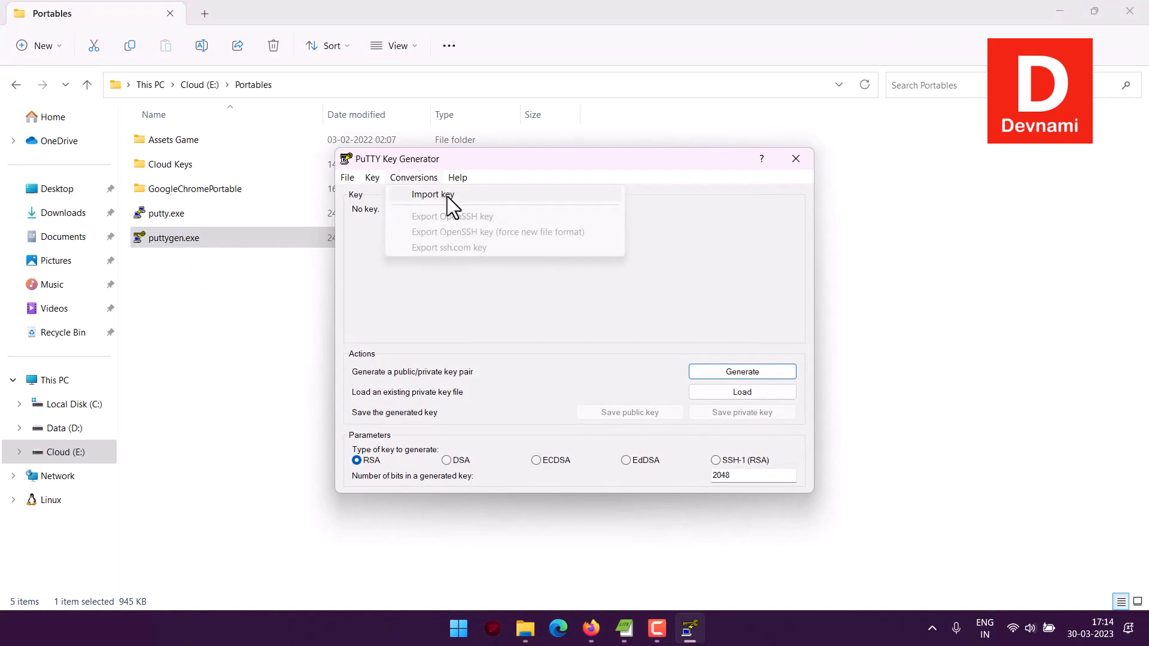
pyautogui.click(433, 196)
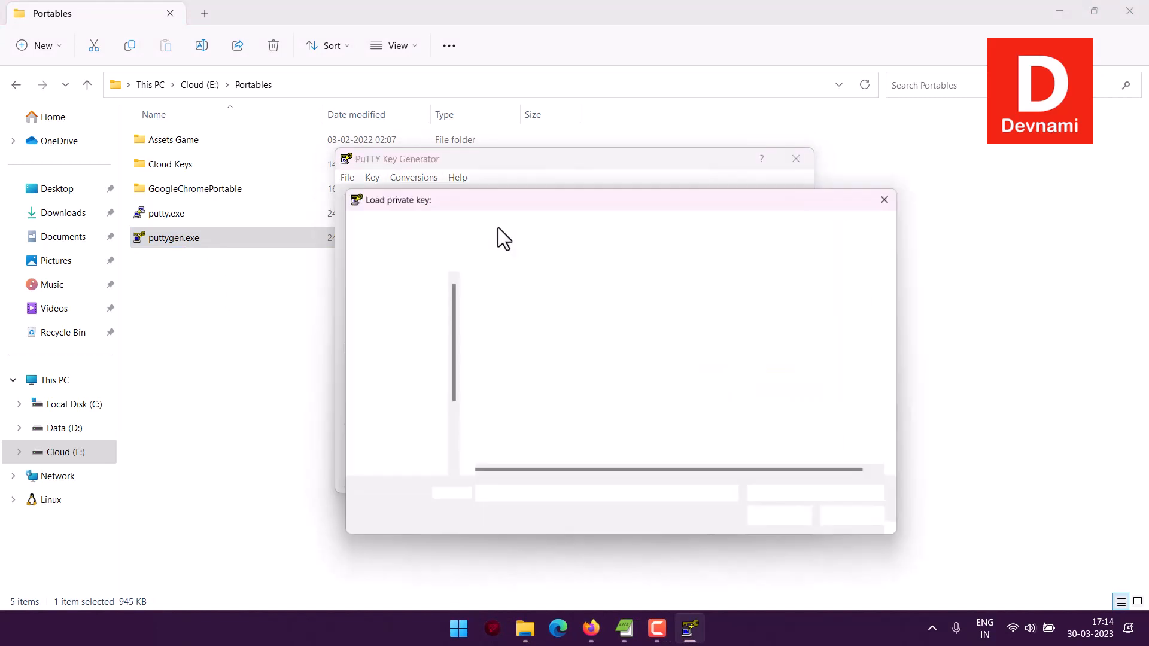
pyautogui.click(529, 307)
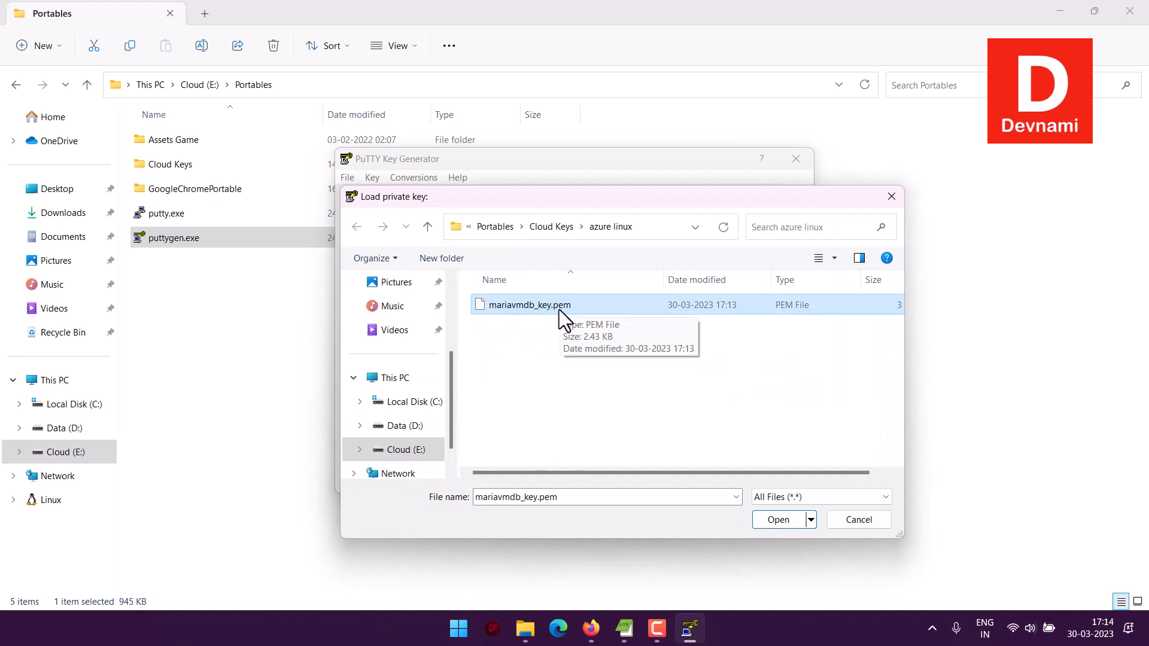
pyautogui.click(757, 518)
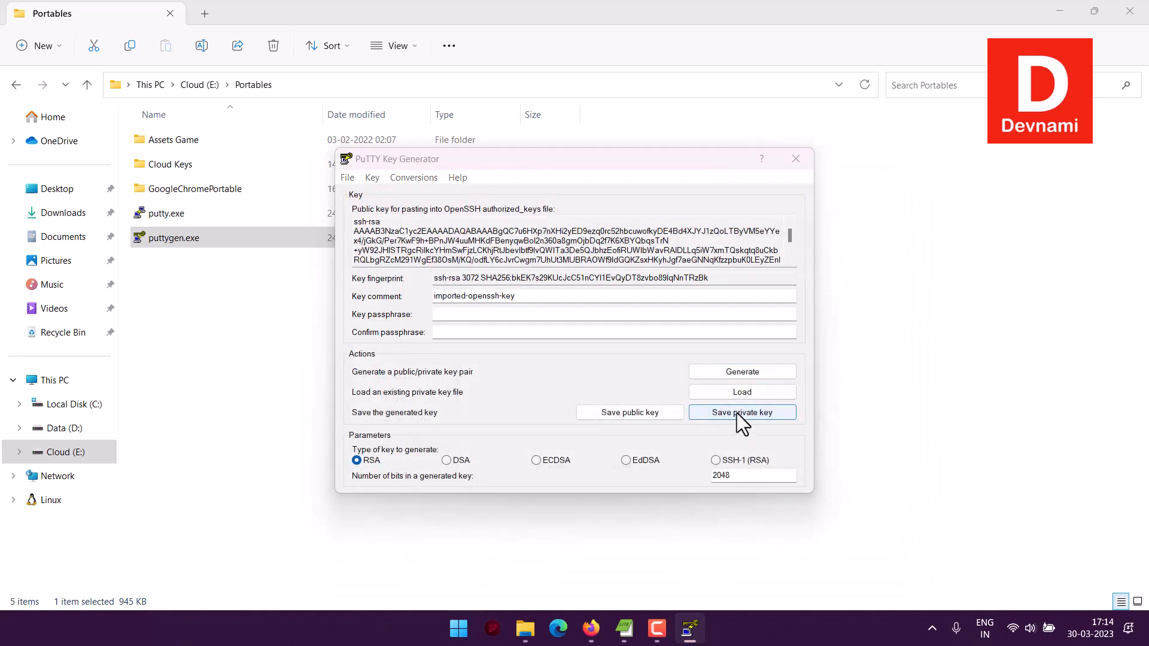
# Save the imported private key without a passphrase as maria.ppk in the azure linux folder.
pyautogui.click(737, 413)
pyautogui.click(584, 366)
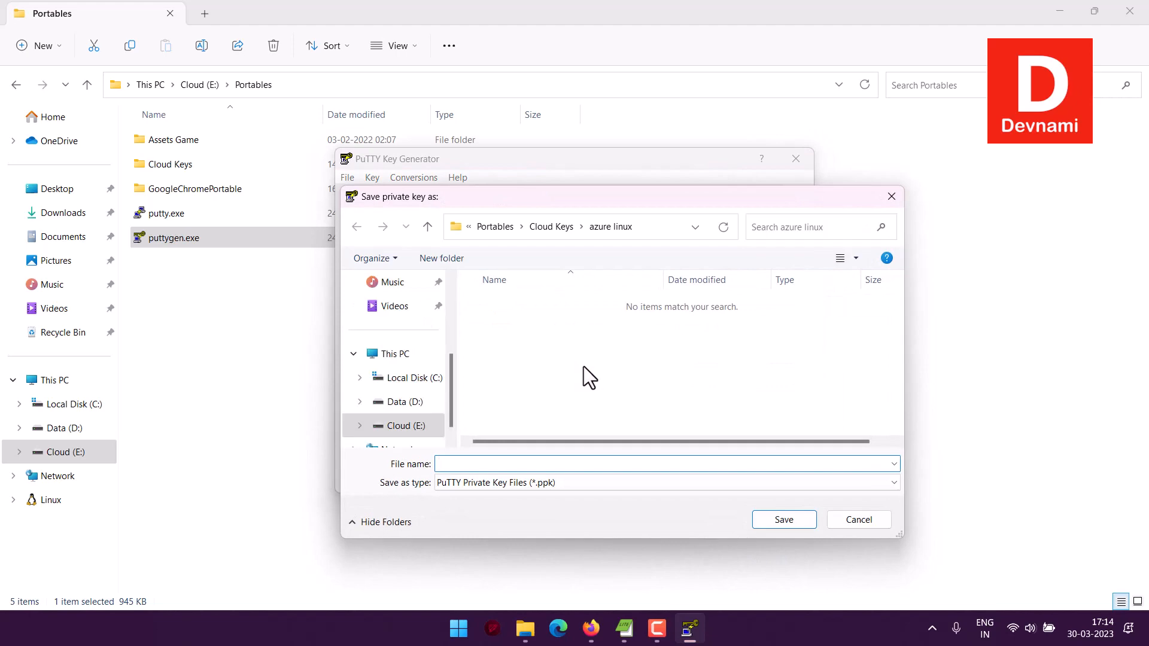
pyautogui.write('maria.ppk')
pyautogui.press('Return')
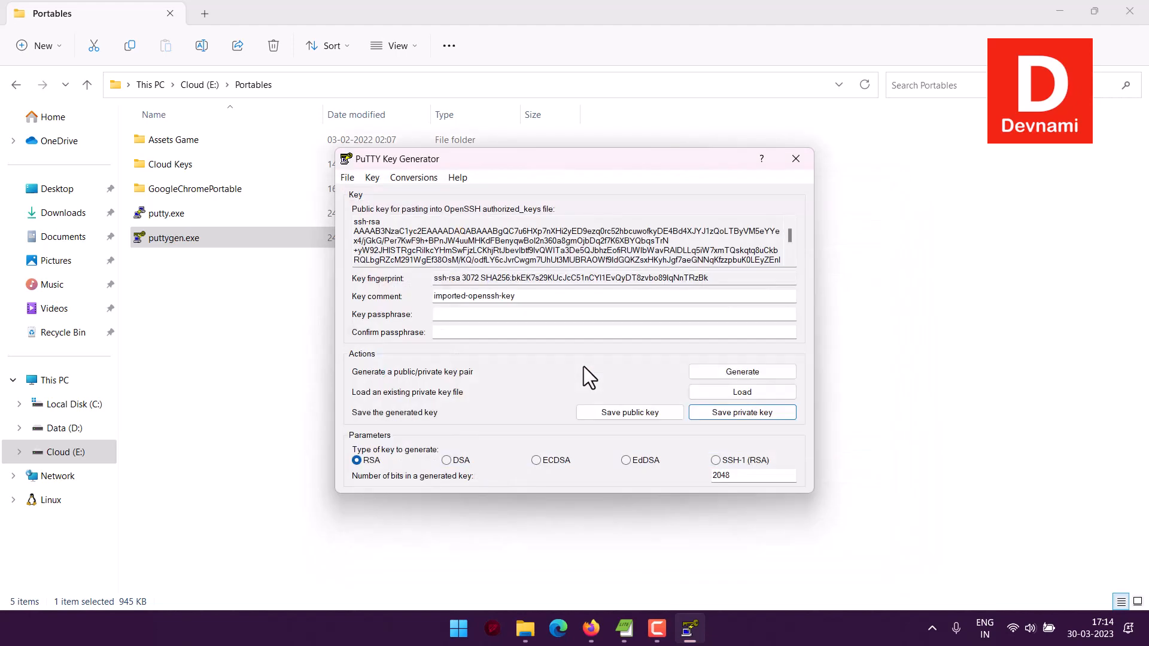
# Save the public key as maria.pub in the azure linux folder and close PuTTY Key Generator.
pyautogui.click(621, 412)
pyautogui.write('m')
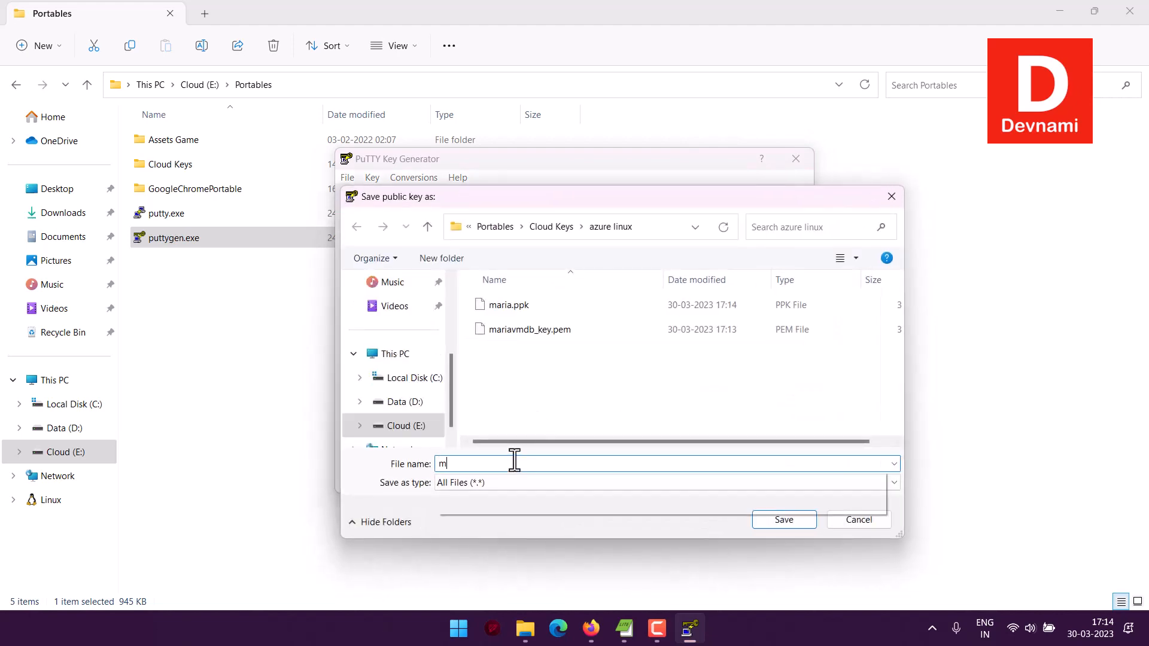
pyautogui.write('aria.pub')
pyautogui.press('Return')
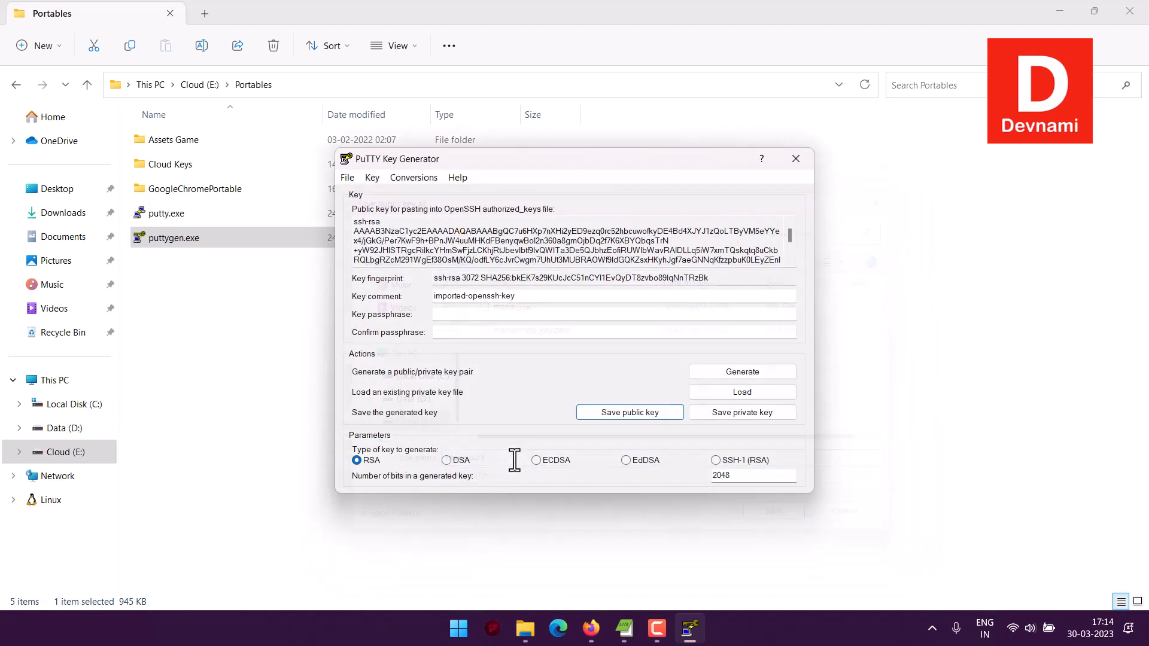
pyautogui.click(794, 160)
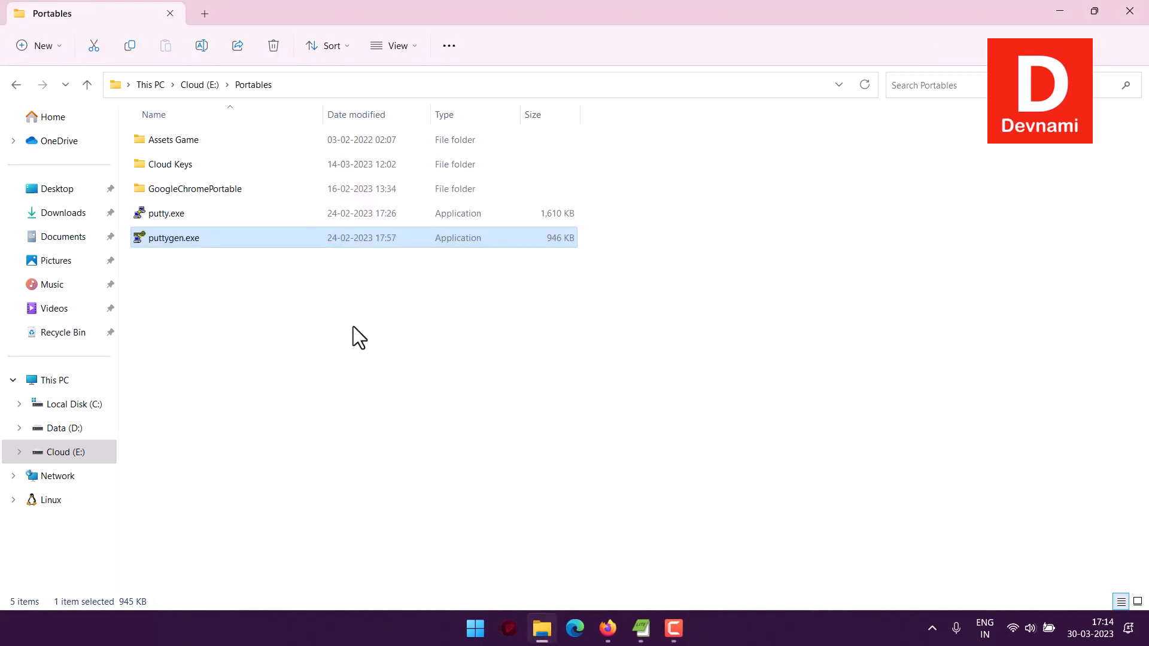
# Switch to the Azure portal in Firefox, go to the deployed mariavmdb resource and restart the virtual machine.
pyautogui.click(608, 628)
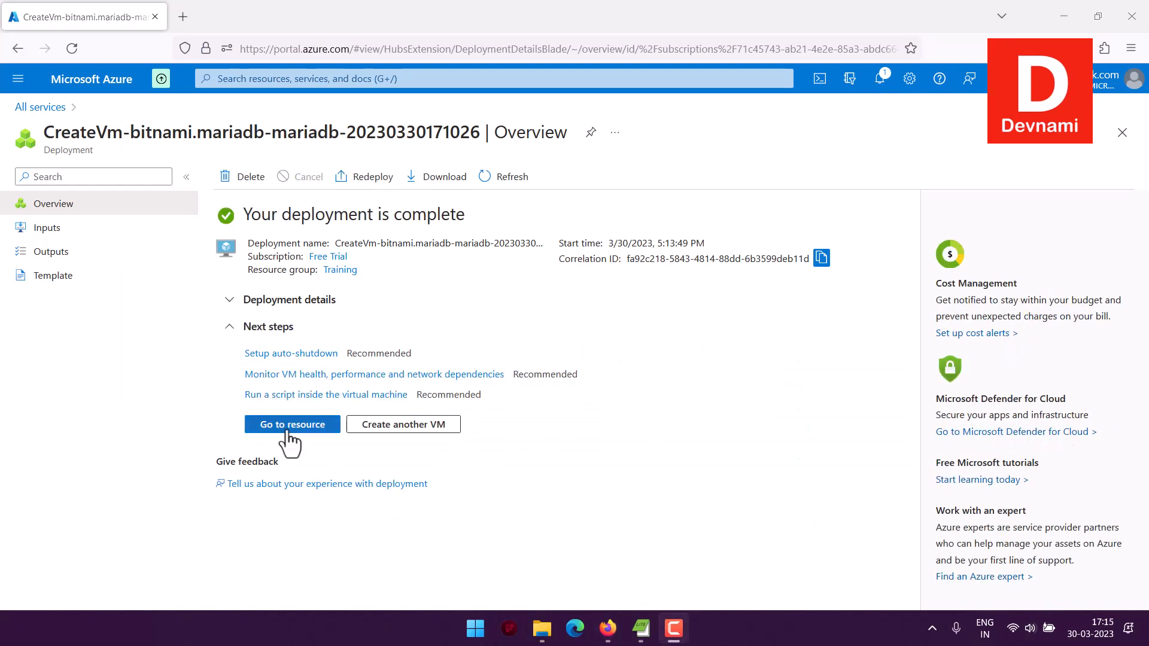
pyautogui.click(291, 426)
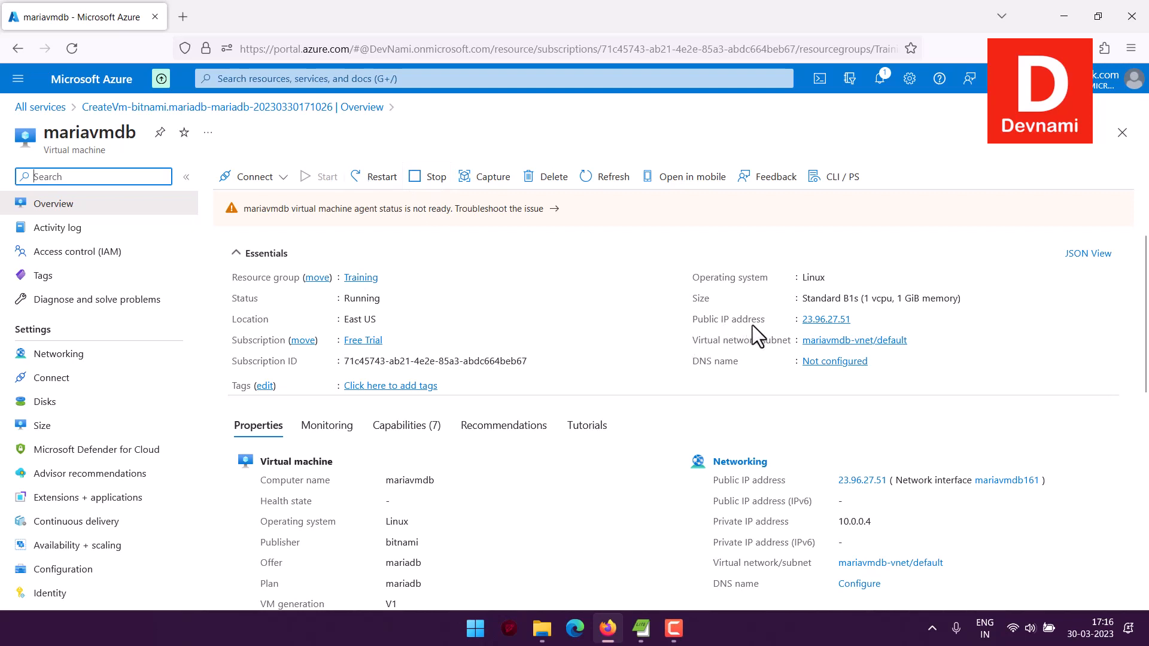
pyautogui.click(372, 179)
pyautogui.click(242, 256)
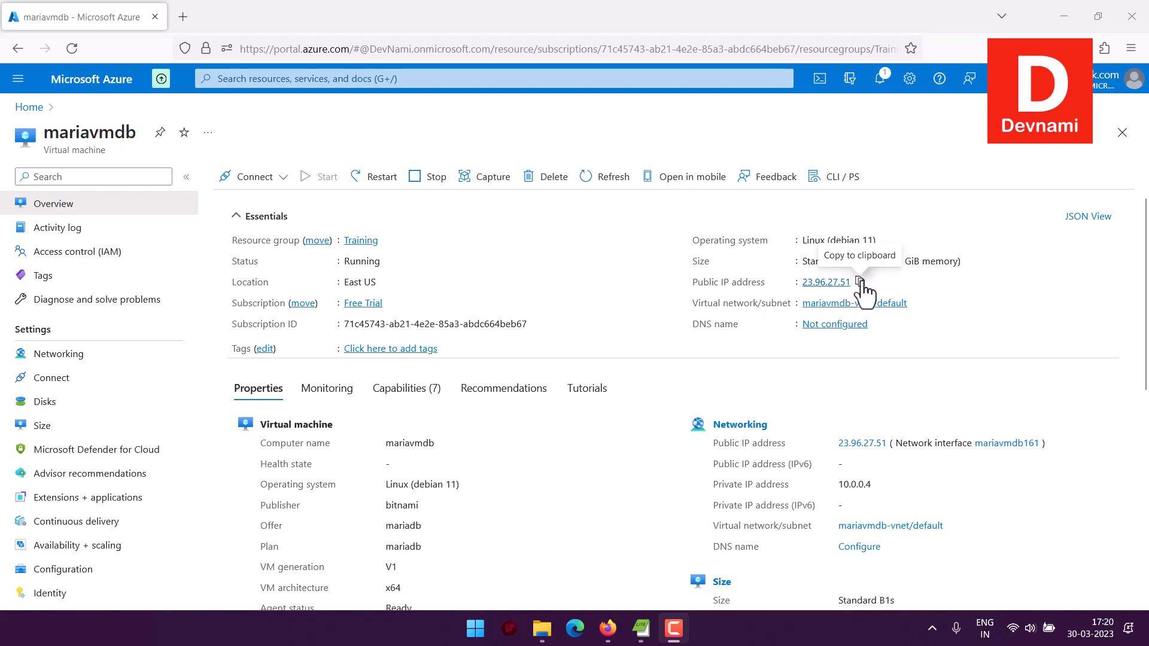
# Copy the virtual machine's public IP address and launch putty.exe from the Portables folder.
pyautogui.click(860, 282)
pyautogui.click(542, 628)
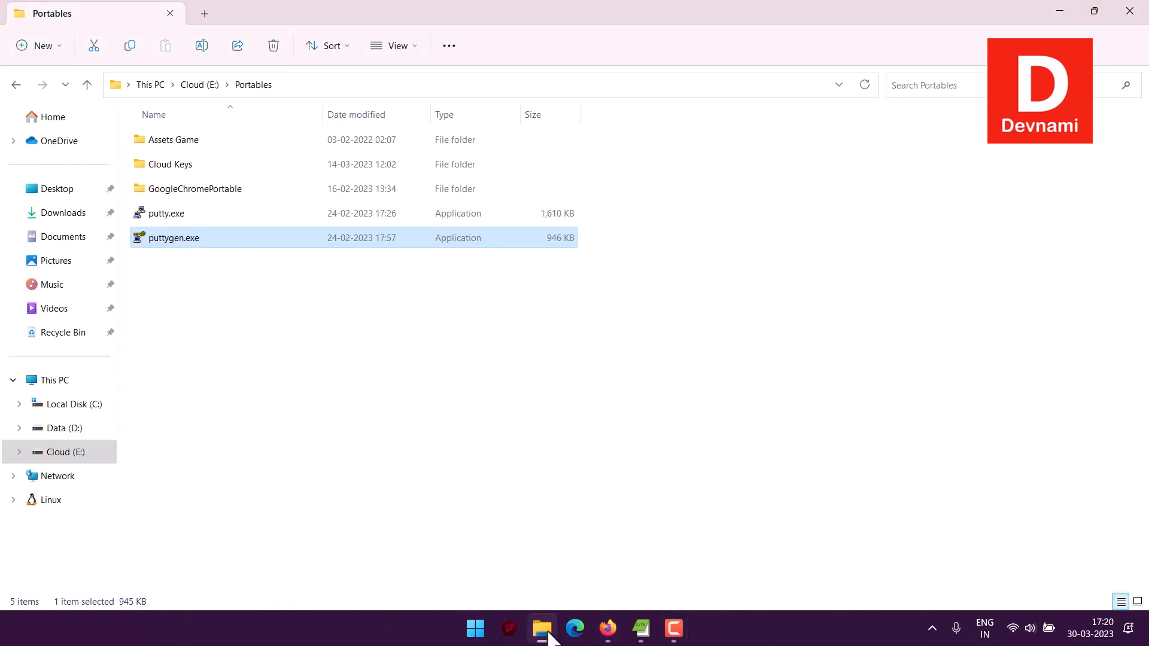
pyautogui.click(166, 217)
pyautogui.doubleClick(166, 217)
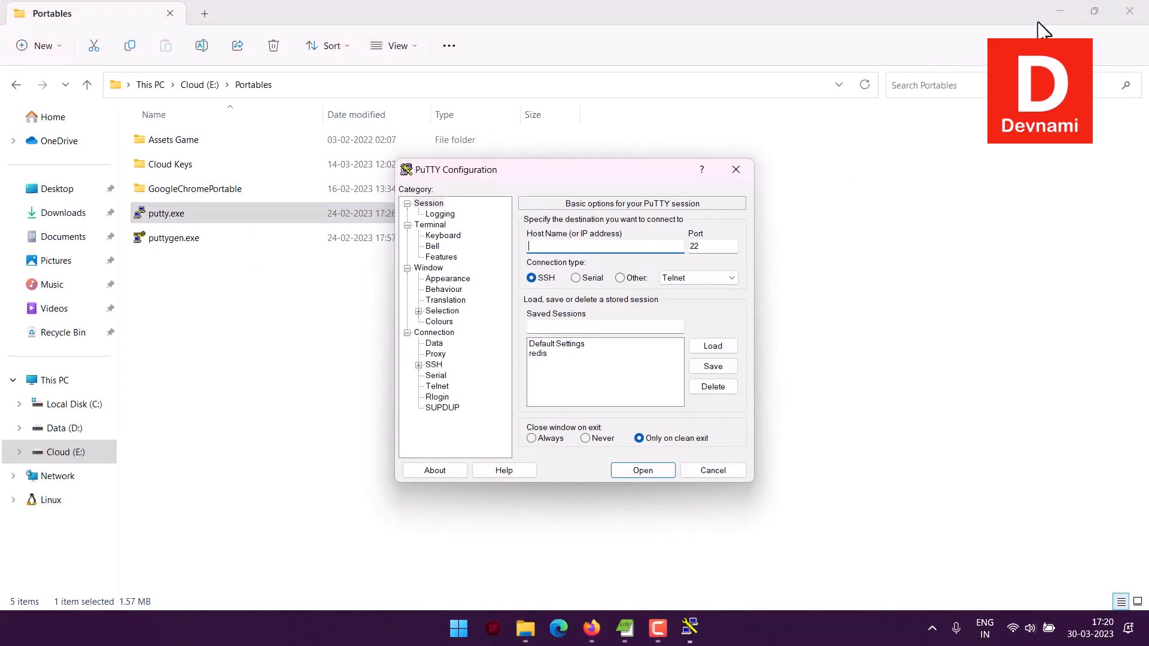
# Enter 23.96.27.51 as the PuTTY host name and maria as the saved session name.
pyautogui.click(1059, 11)
pyautogui.hotkey('ctrl', 'v')
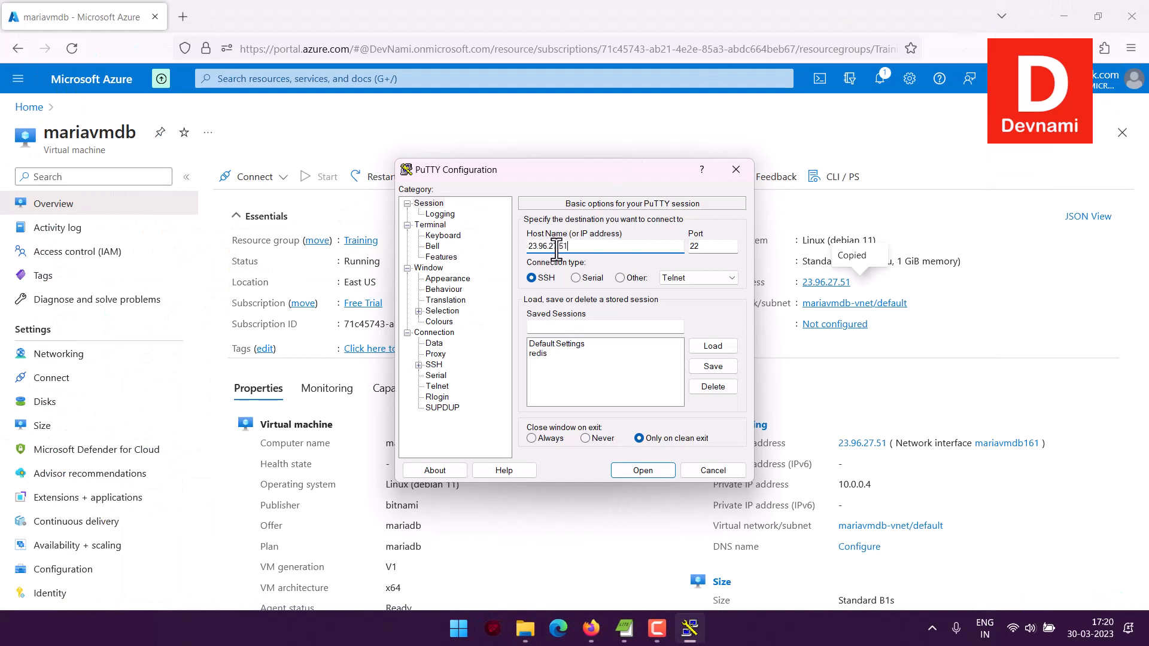
pyautogui.click(574, 326)
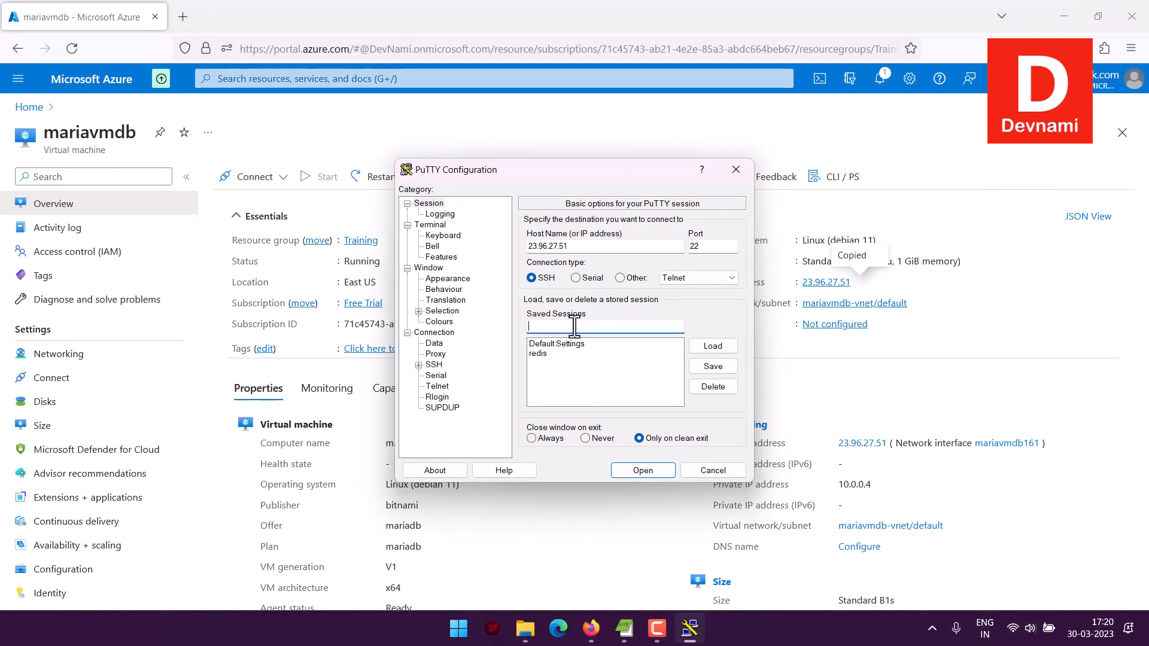
pyautogui.write('maria')
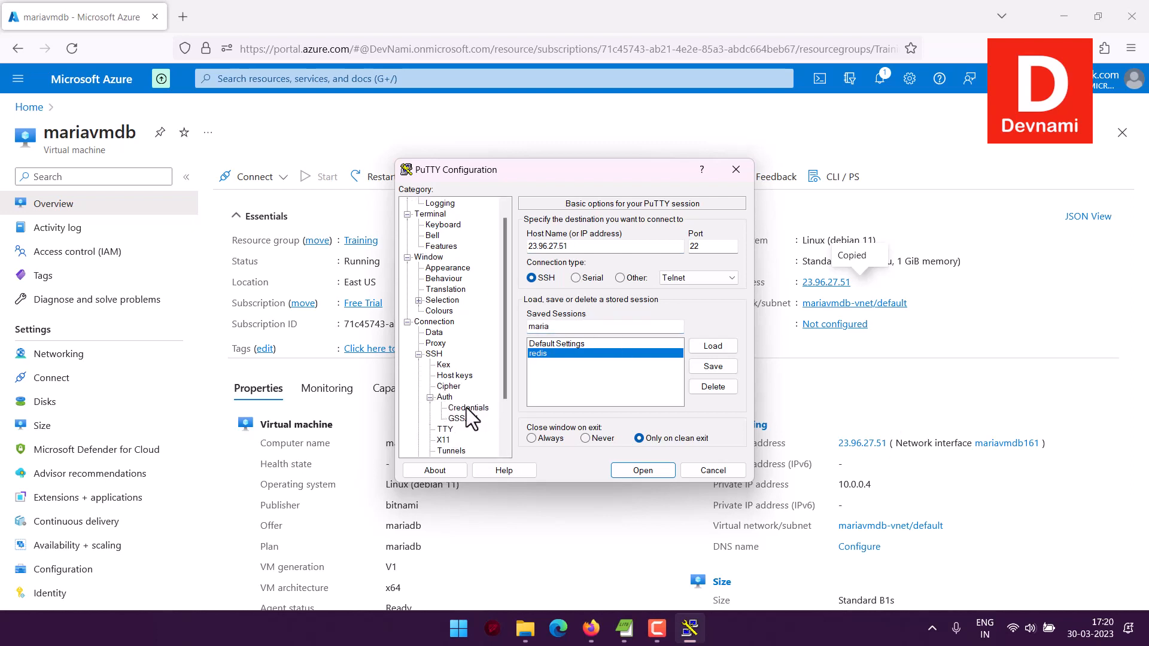
# Set maria.ppk from the azure linux folder as the SSH authentication private key and save the maria session.
pyautogui.click(466, 408)
pyautogui.click(706, 249)
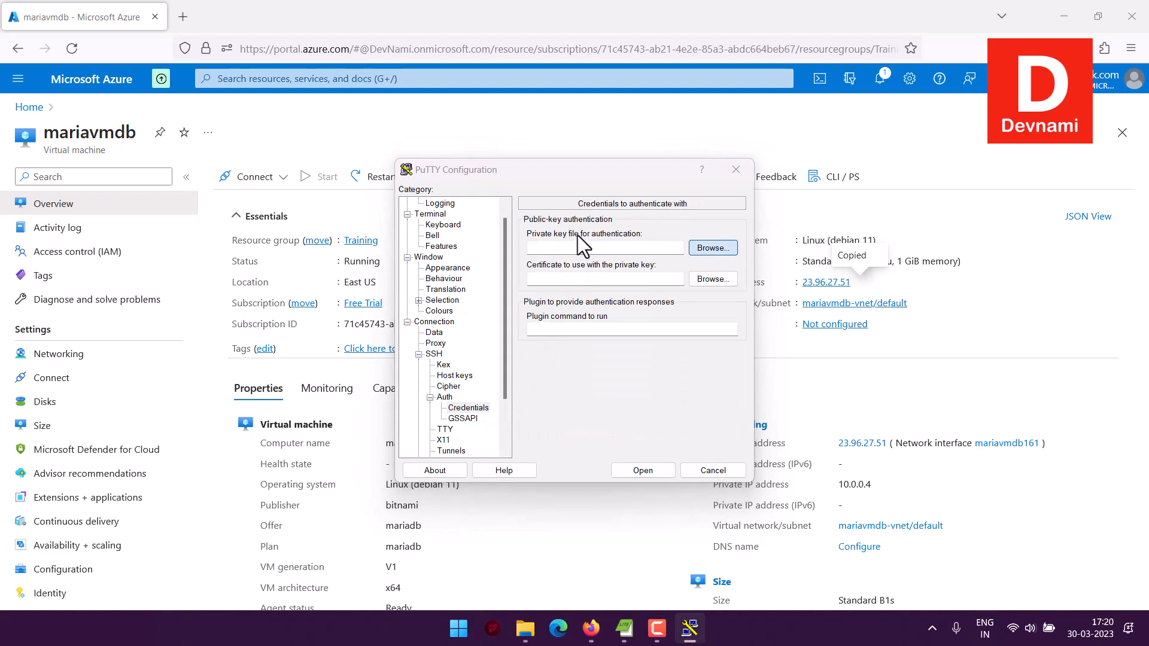
pyautogui.click(576, 301)
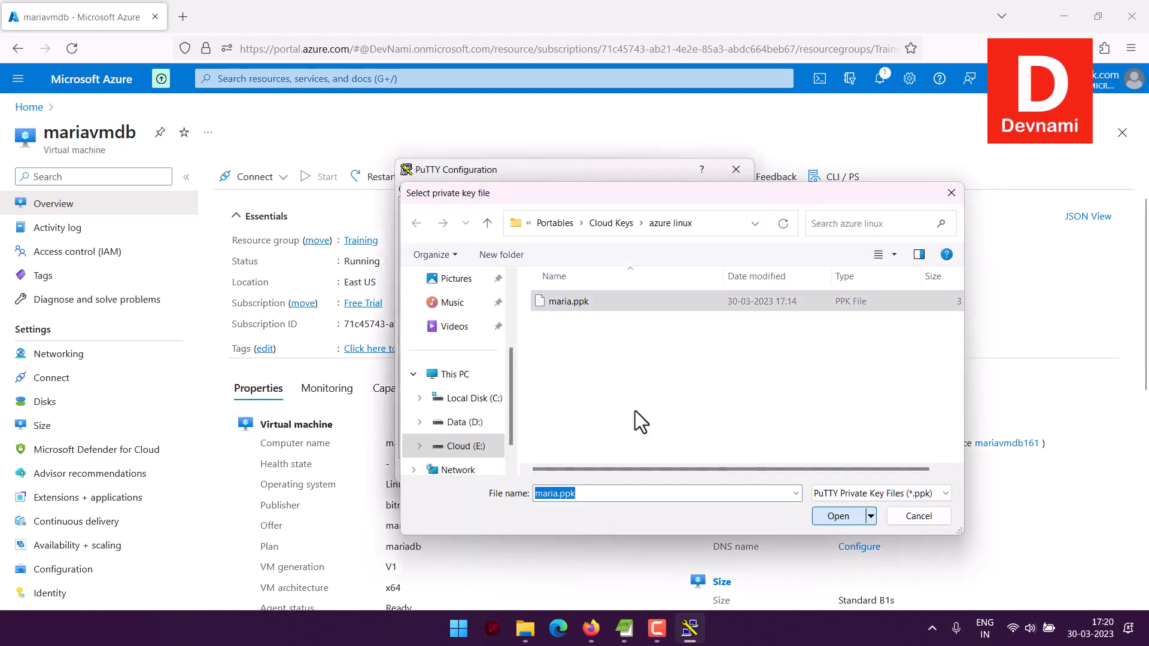
pyautogui.press('Return')
pyautogui.click(429, 202)
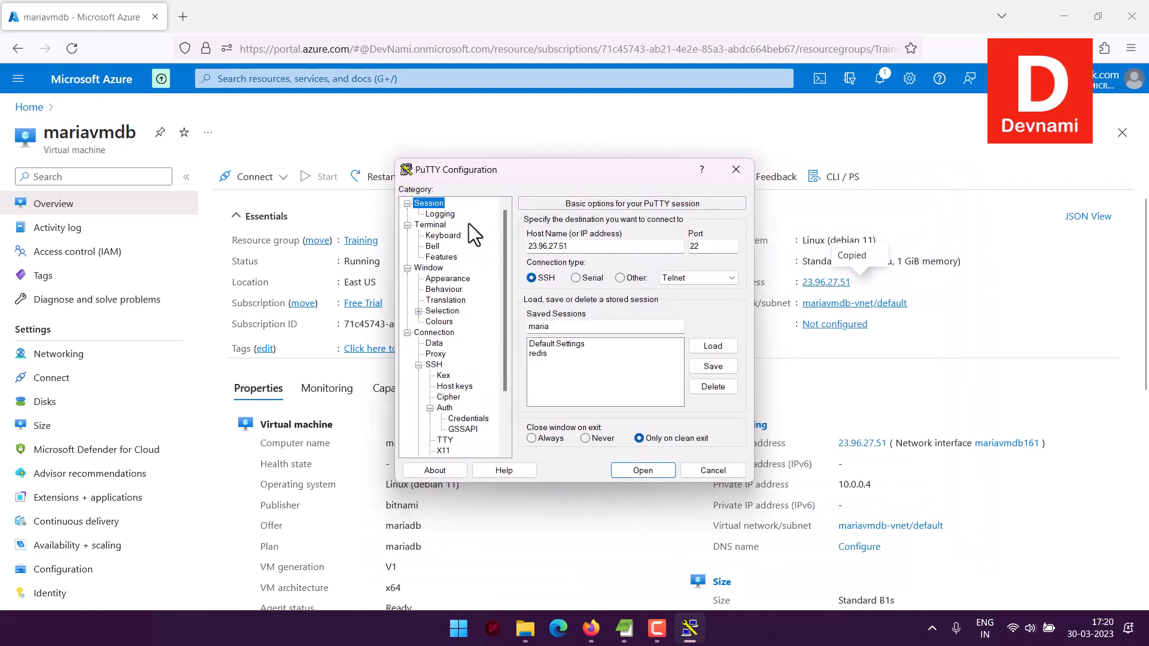
pyautogui.click(719, 365)
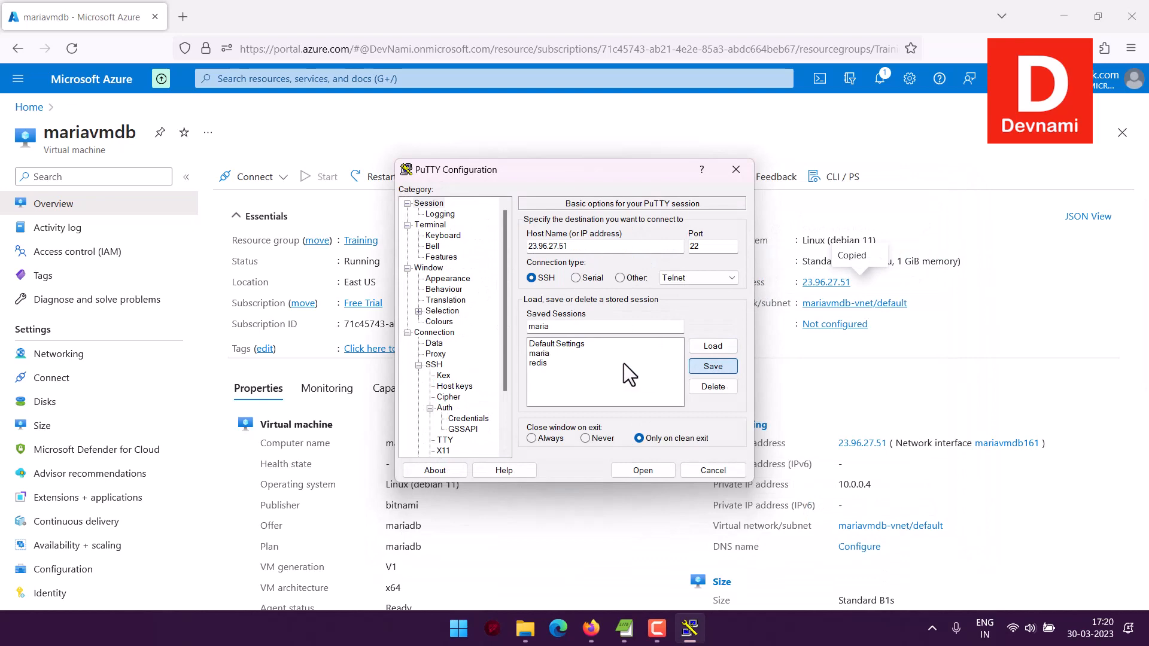
# Open the SSH connection to 23.96.27.51, accept the server's host key and log in as azureuser.
pyautogui.click(636, 471)
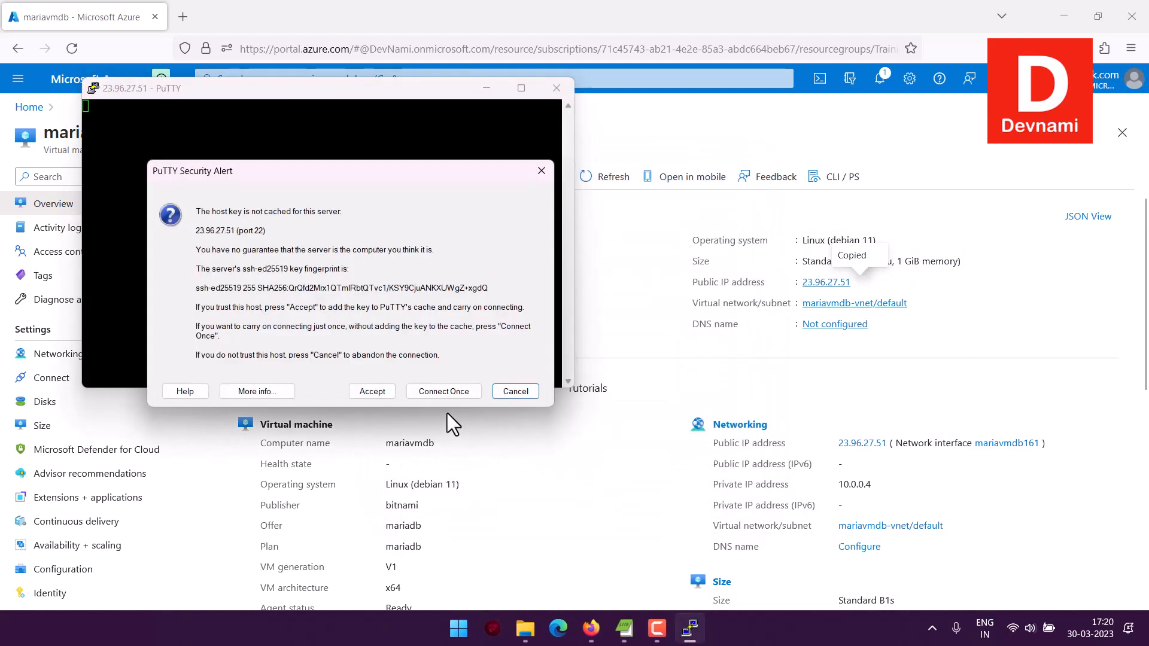
pyautogui.click(371, 392)
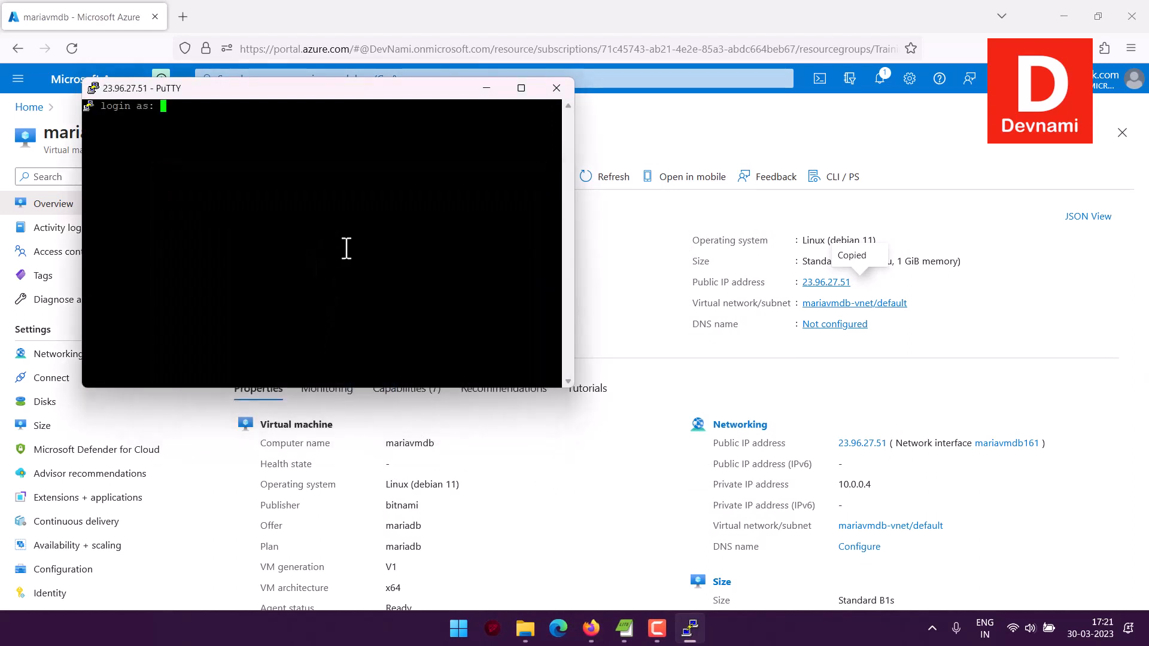
pyautogui.write('azureuser')
pyautogui.press('Return')
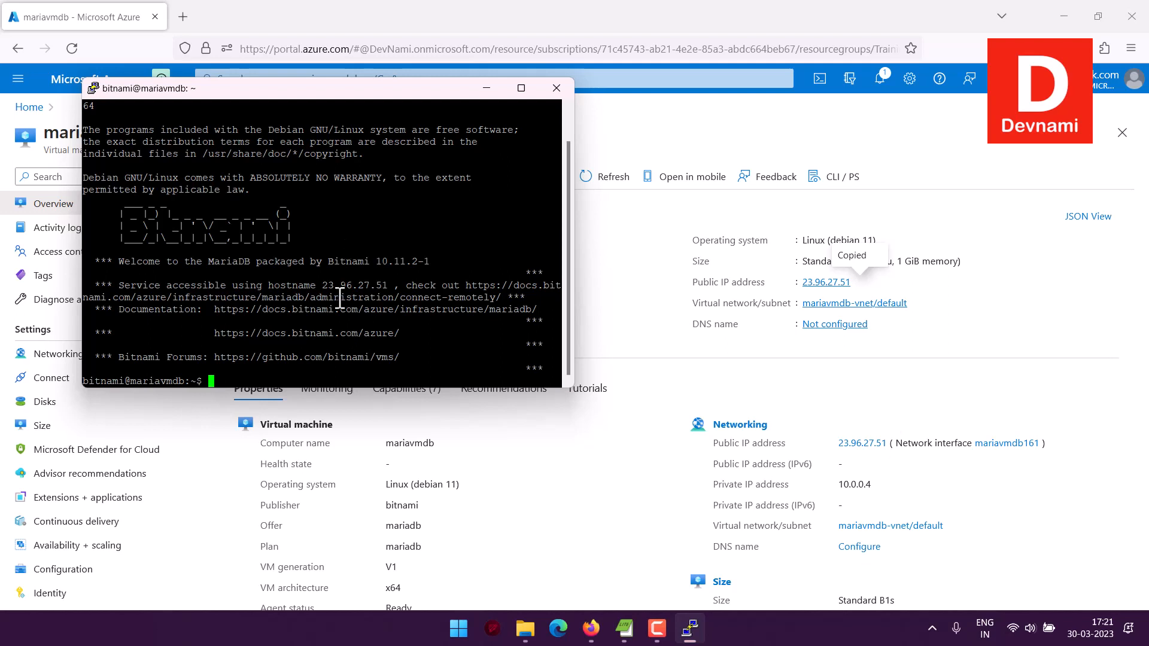
# Highlight the service hostname in the welcome message and end the SSH session with the exit command.
pyautogui.moveTo(324, 285); pyautogui.dragTo(387, 286)
pyautogui.write('exit')
pyautogui.press('Return')
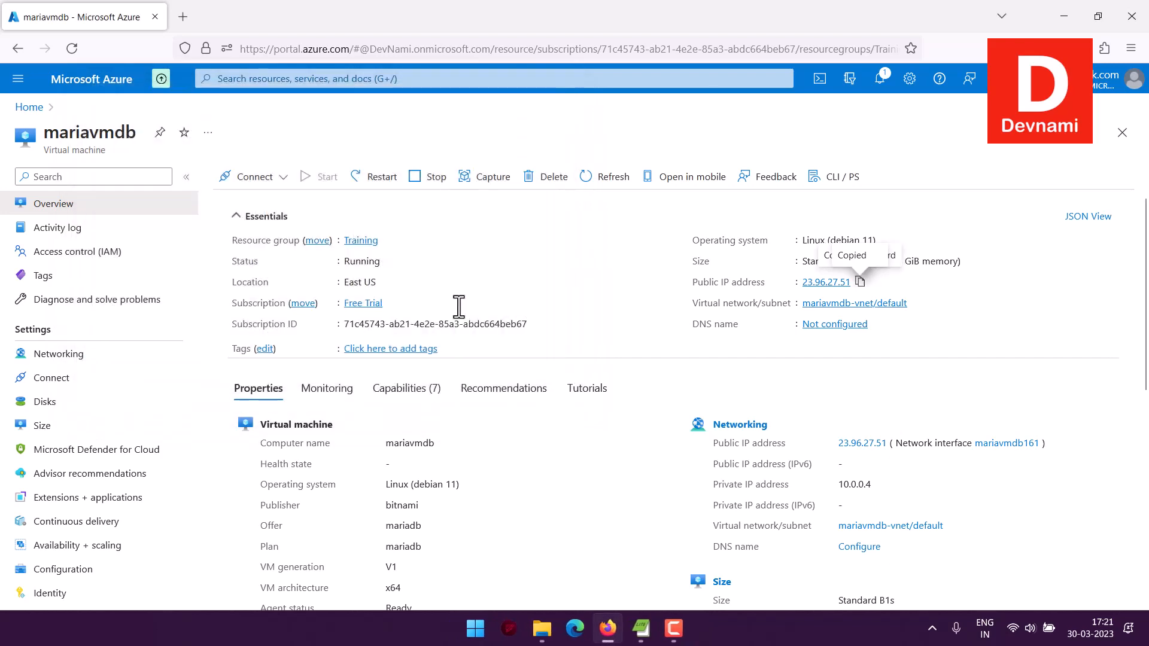
# Choose Bastion as the connection method for mariavmdb and deploy the Bastion host with the default settings.
pyautogui.click(282, 177)
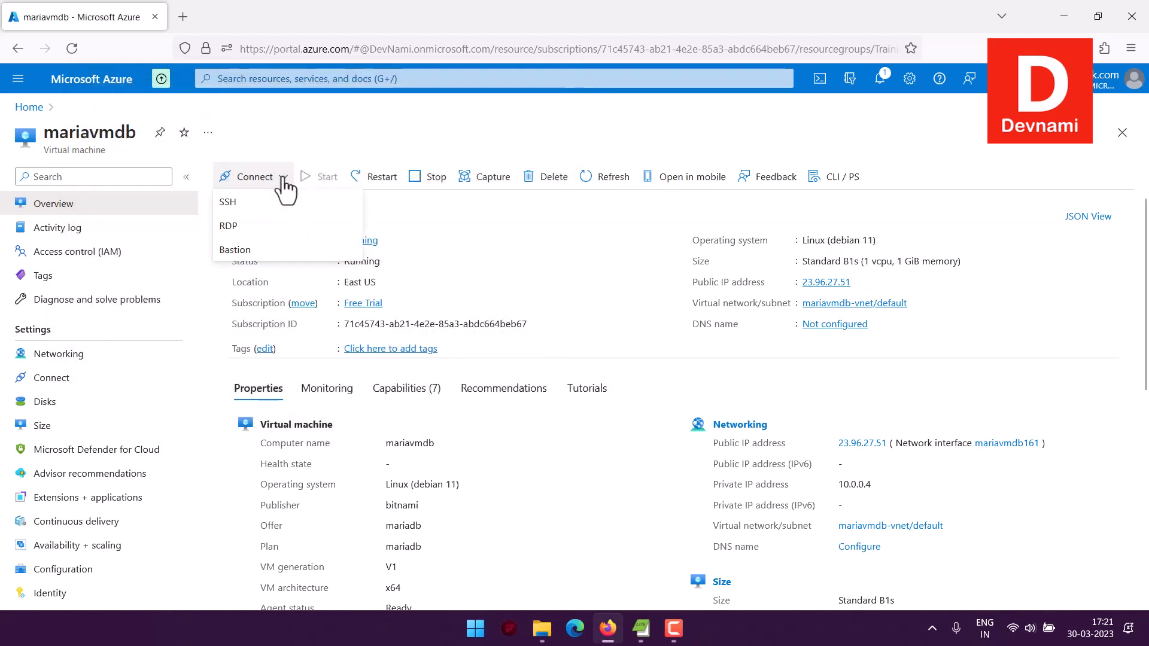
pyautogui.click(235, 250)
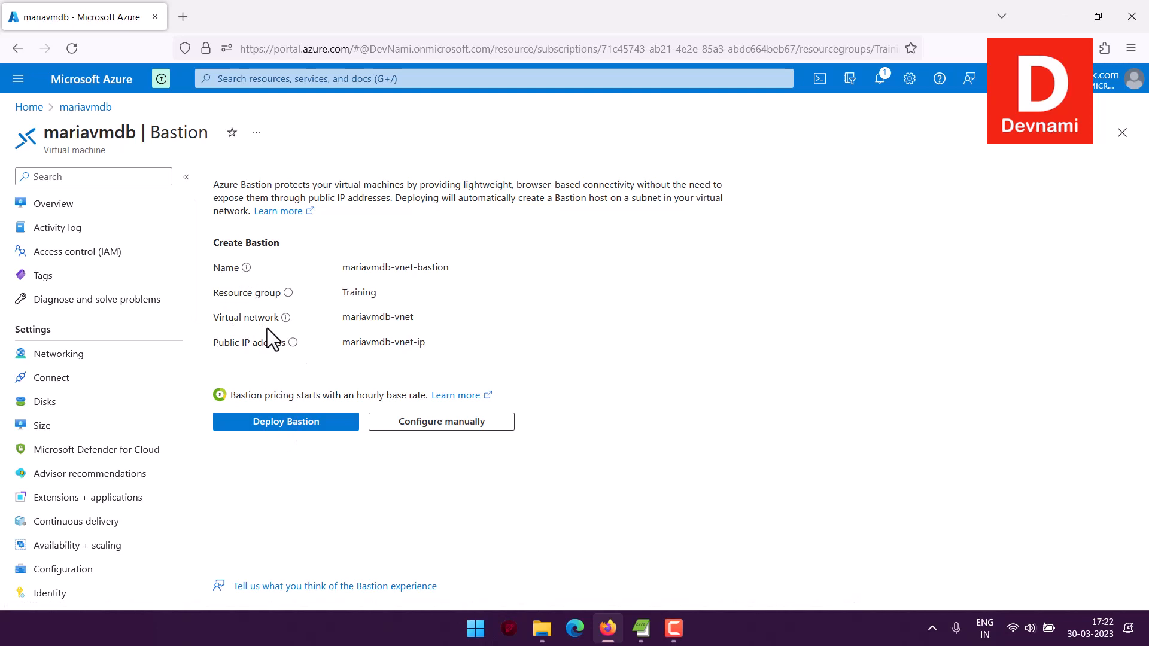
pyautogui.click(296, 423)
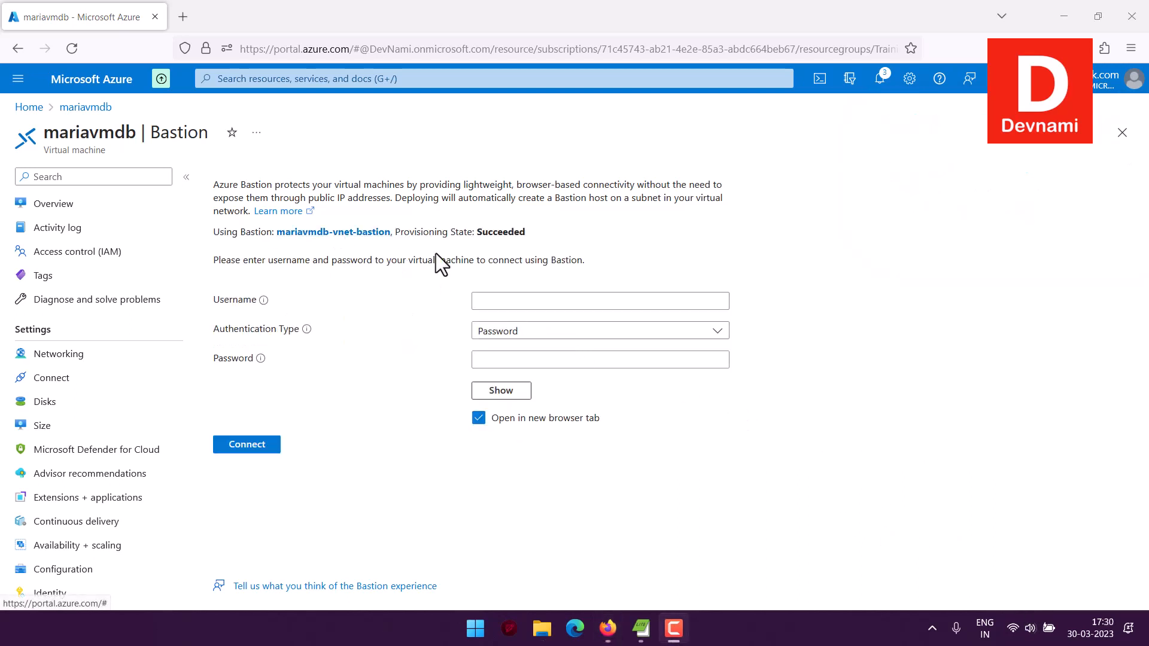
# Enter azureuser as the Bastion username and set the authentication type to SSH Private Key from Local File.
pyautogui.click(494, 299)
pyautogui.write('azureuser')
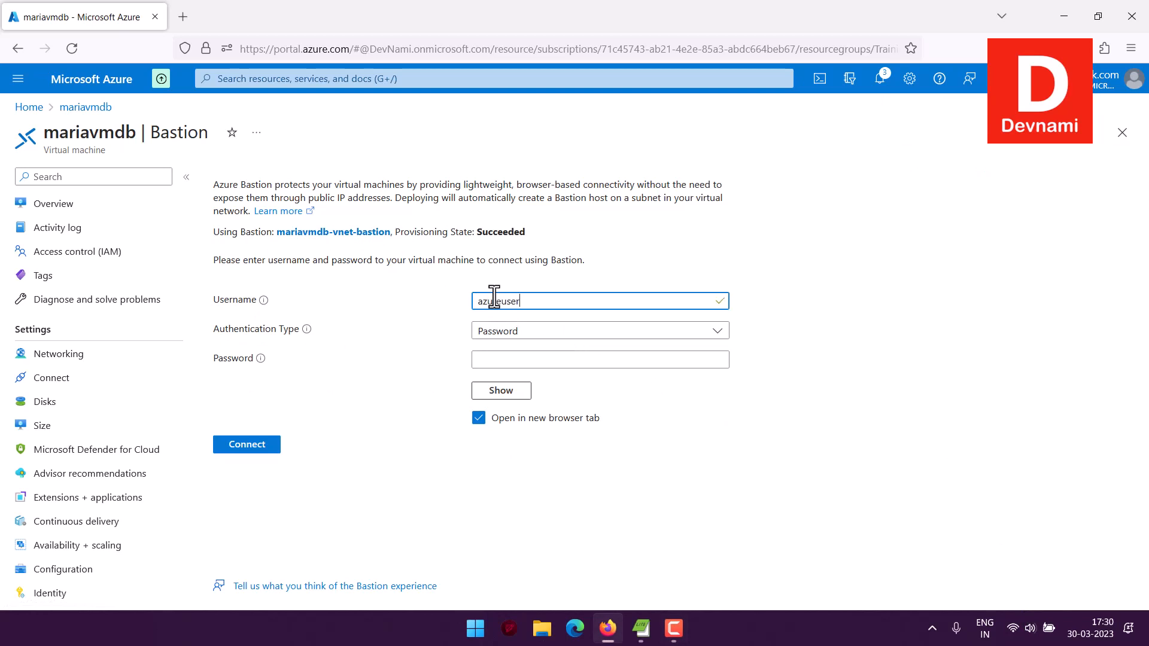
pyautogui.click(494, 334)
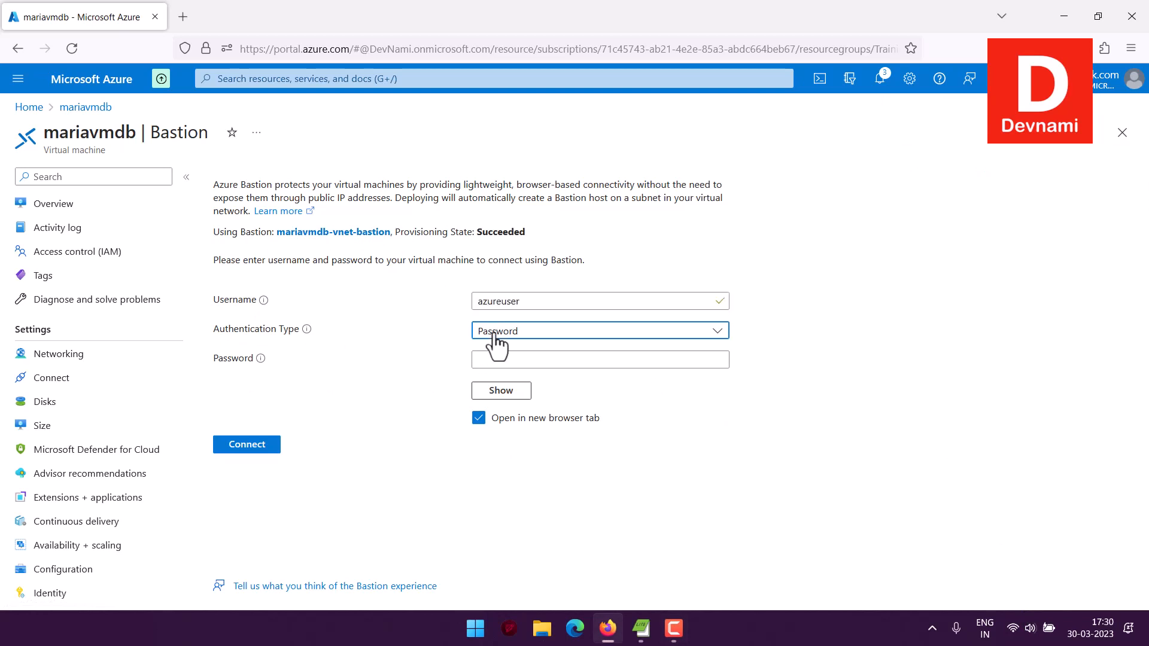
pyautogui.click(501, 404)
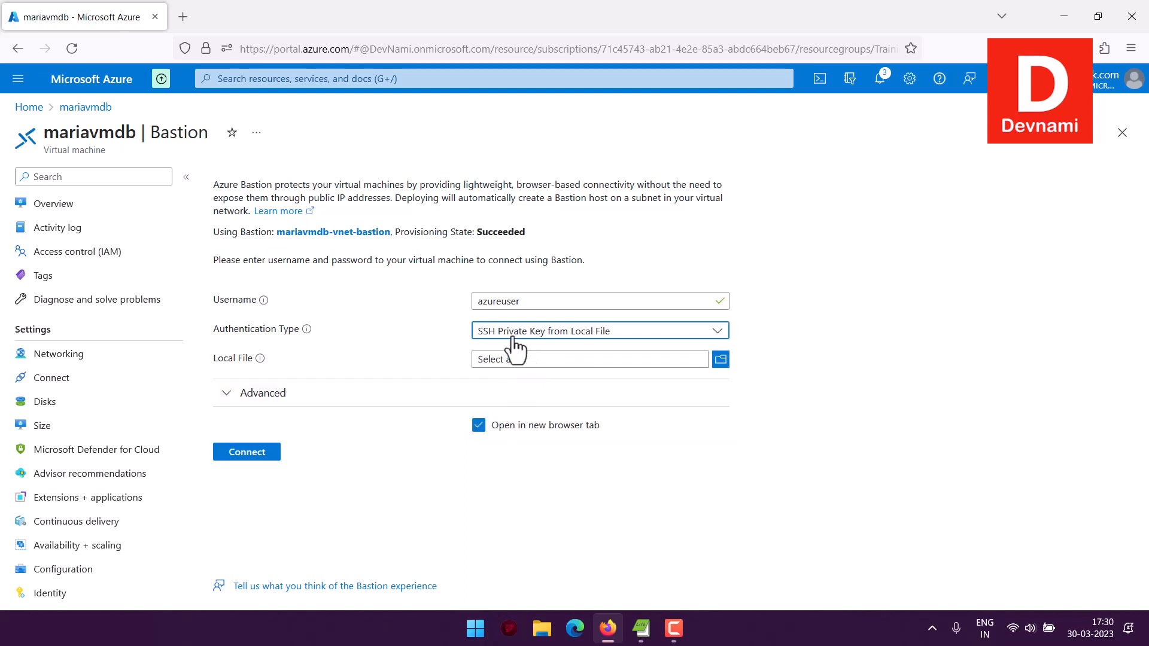
# Select mariavmdb_key.pem from the azure linux folder as the local key file and connect through Bastion.
pyautogui.click(722, 362)
pyautogui.click(232, 169)
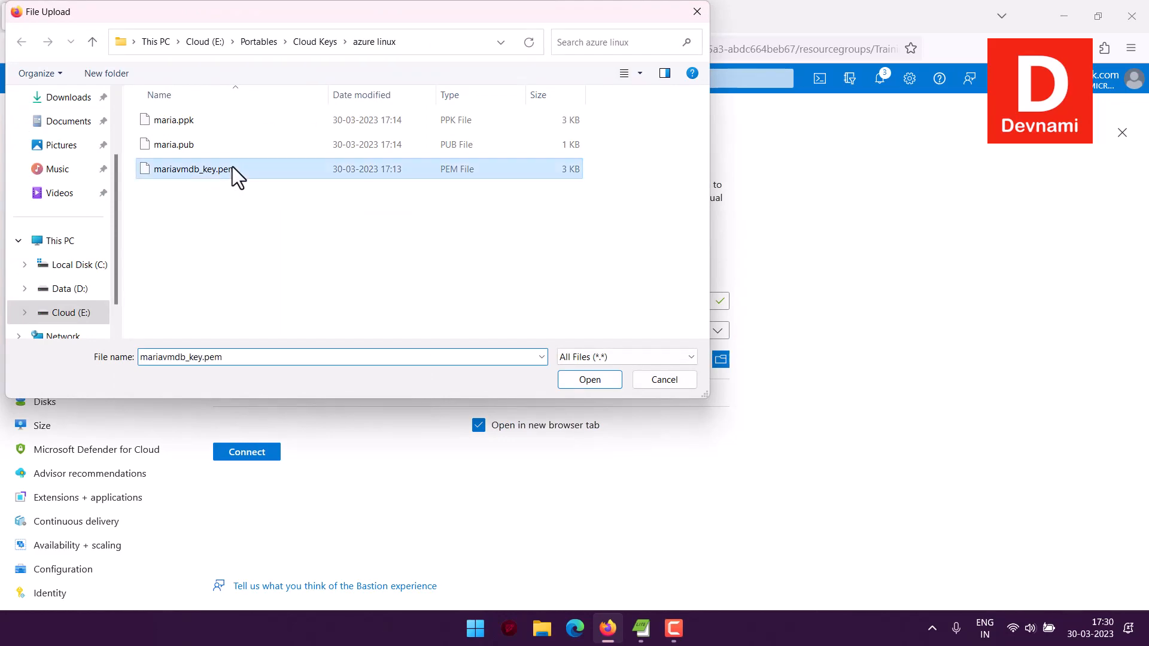
pyautogui.click(592, 383)
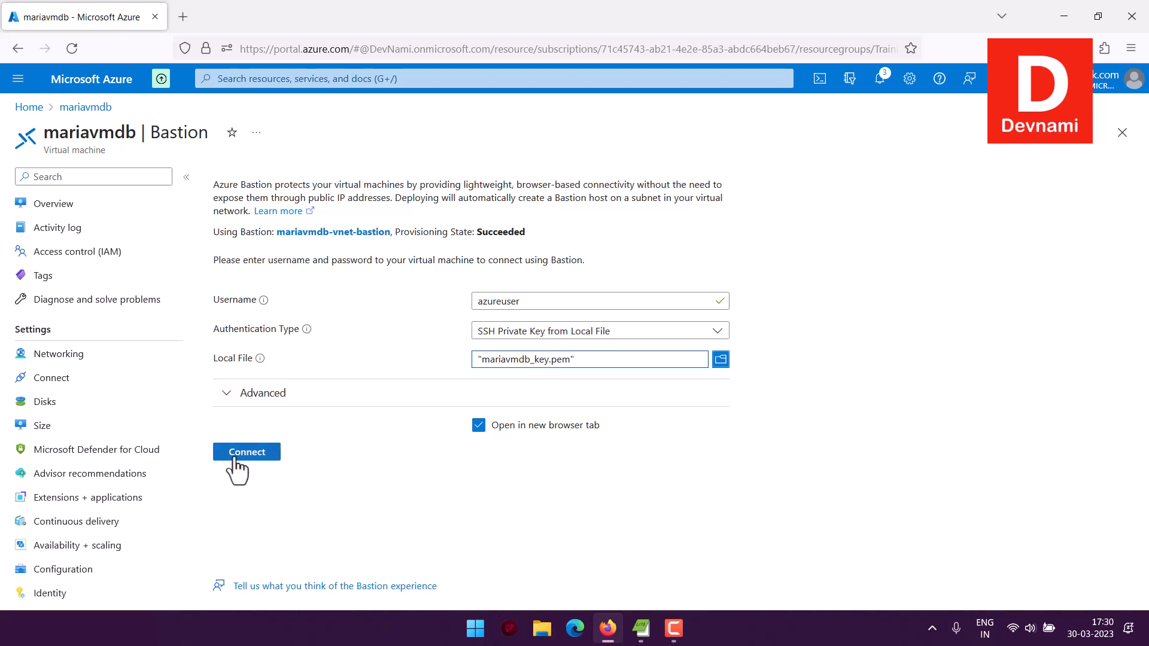
pyautogui.click(256, 453)
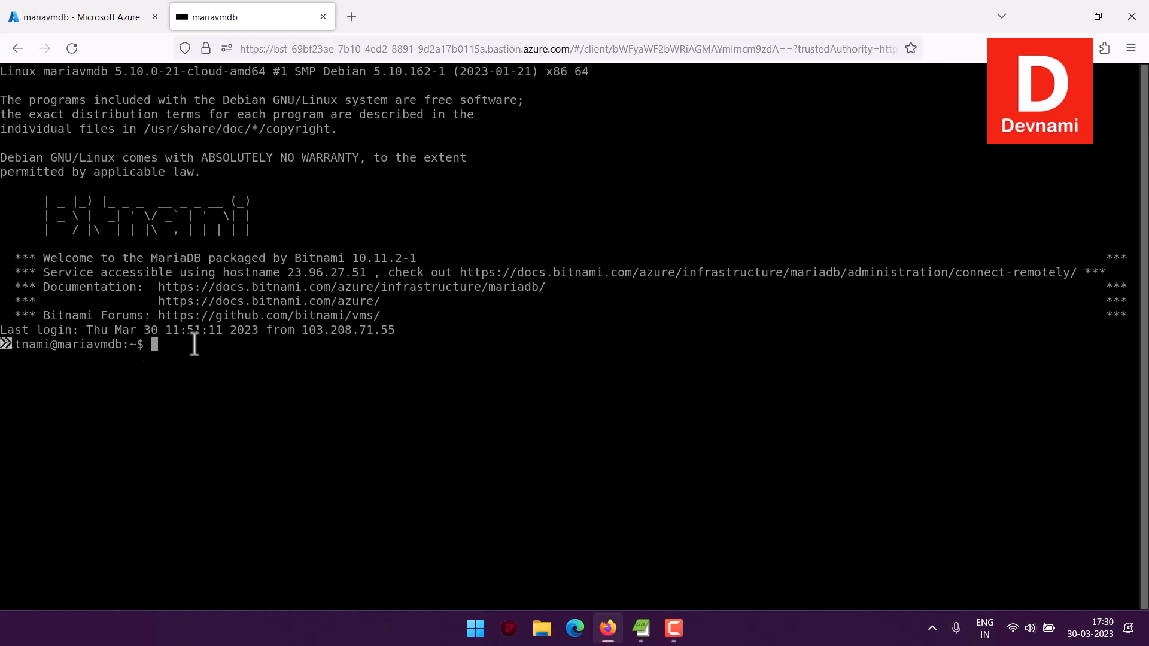
# Run lsb_release -a in the Bastion terminal to examine the Linux distribution details.
pyautogui.write('lsb_release -a')
pyautogui.press('Return')
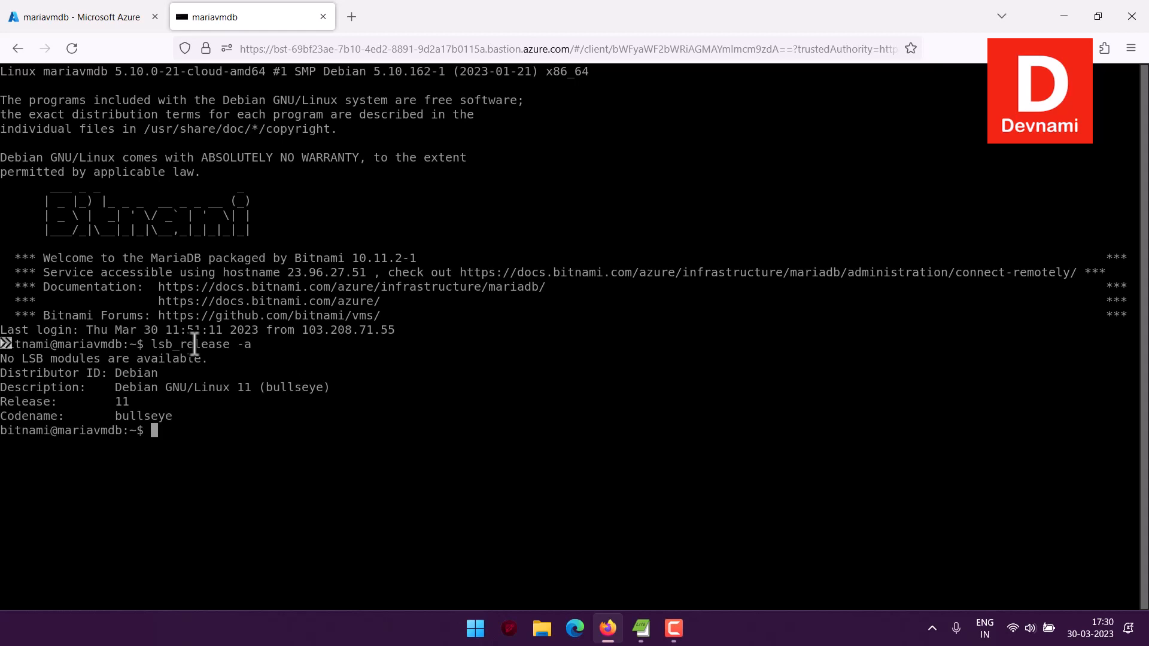